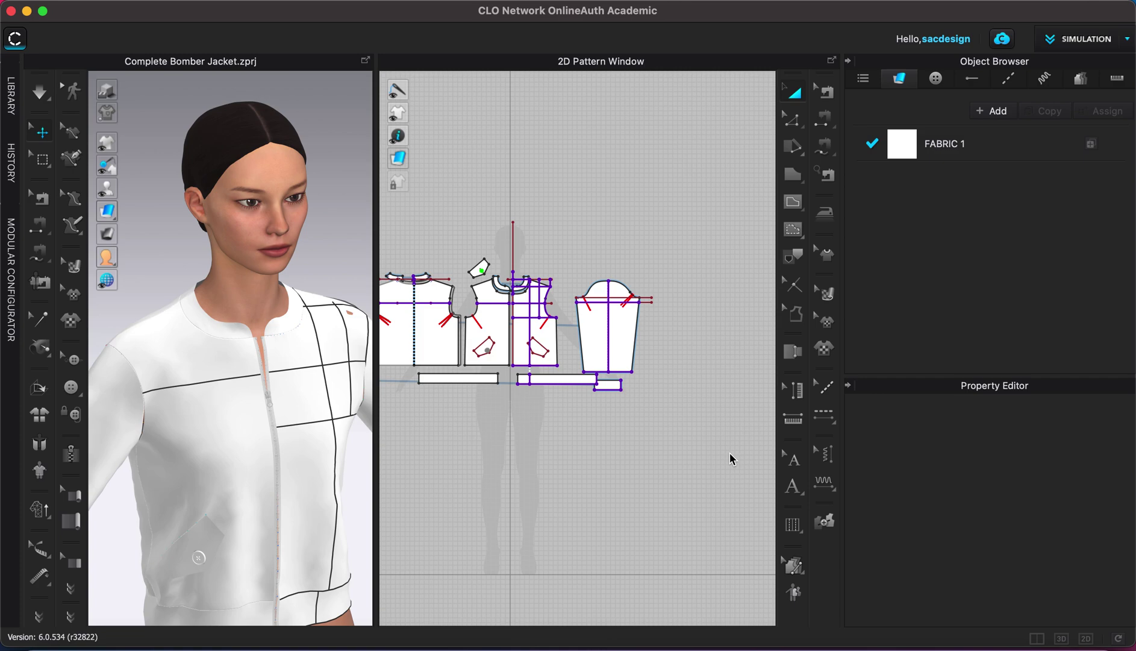
- Review the avatar size, measurement and button tabs, then switch to the COLORWAY workspace
left_click(1080, 81)
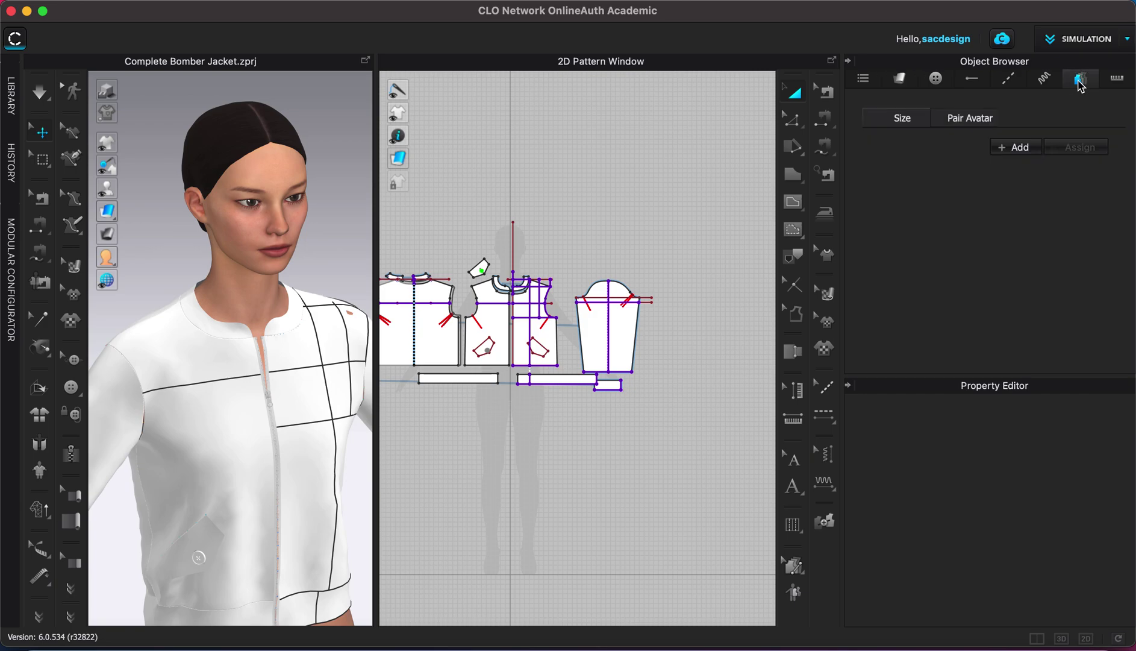
left_click(1117, 78)
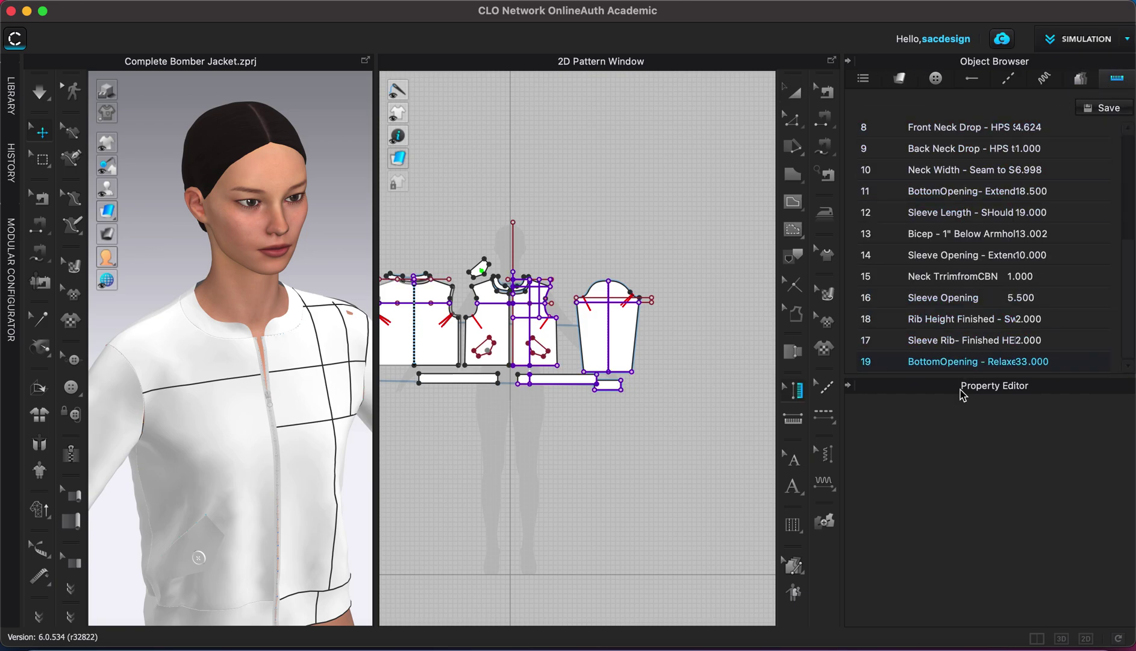
left_click(936, 79)
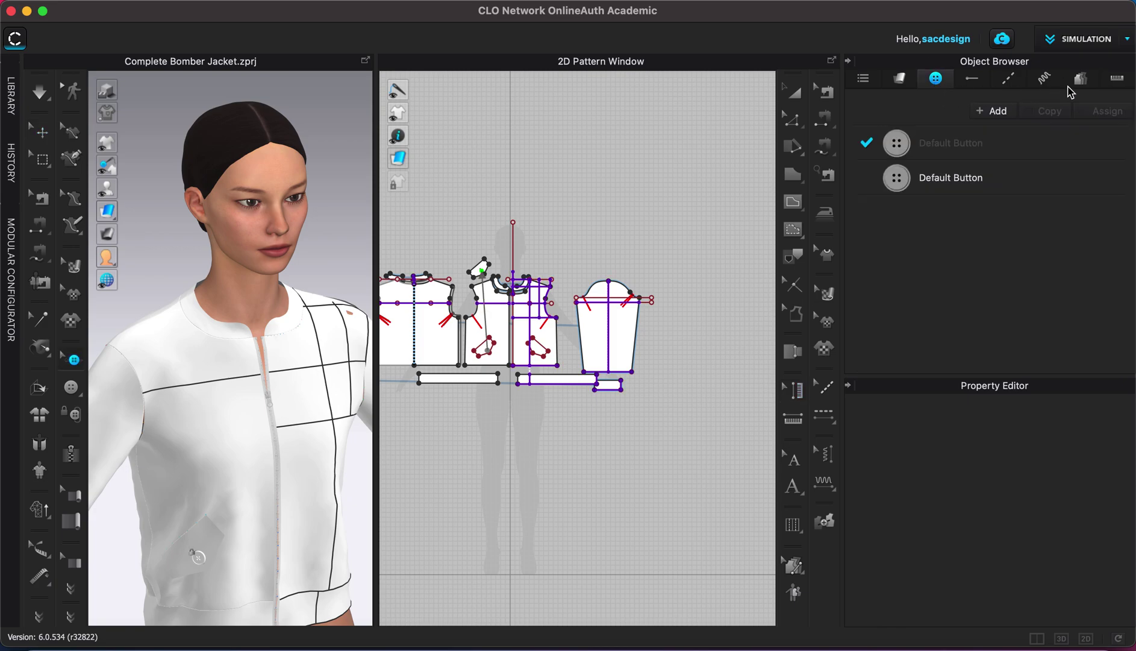
left_click(1127, 40)
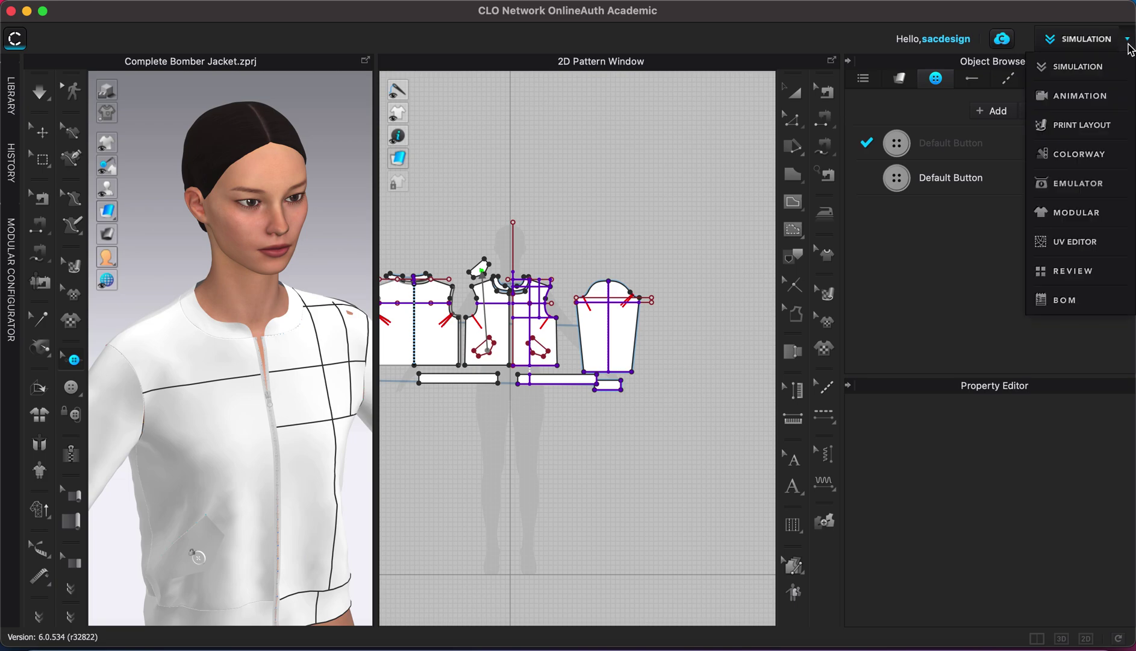
left_click(1091, 154)
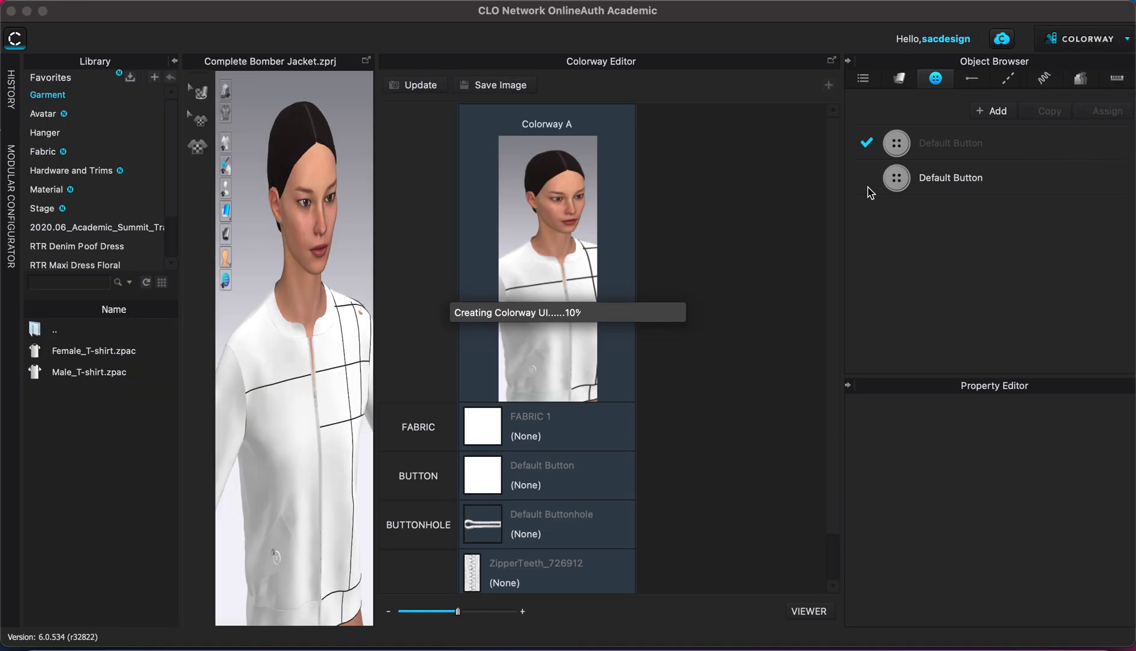
- Duplicate Colorway A and set the copy's fabric colour to PANTONE 16-1650 TN pink
left_click(830, 87)
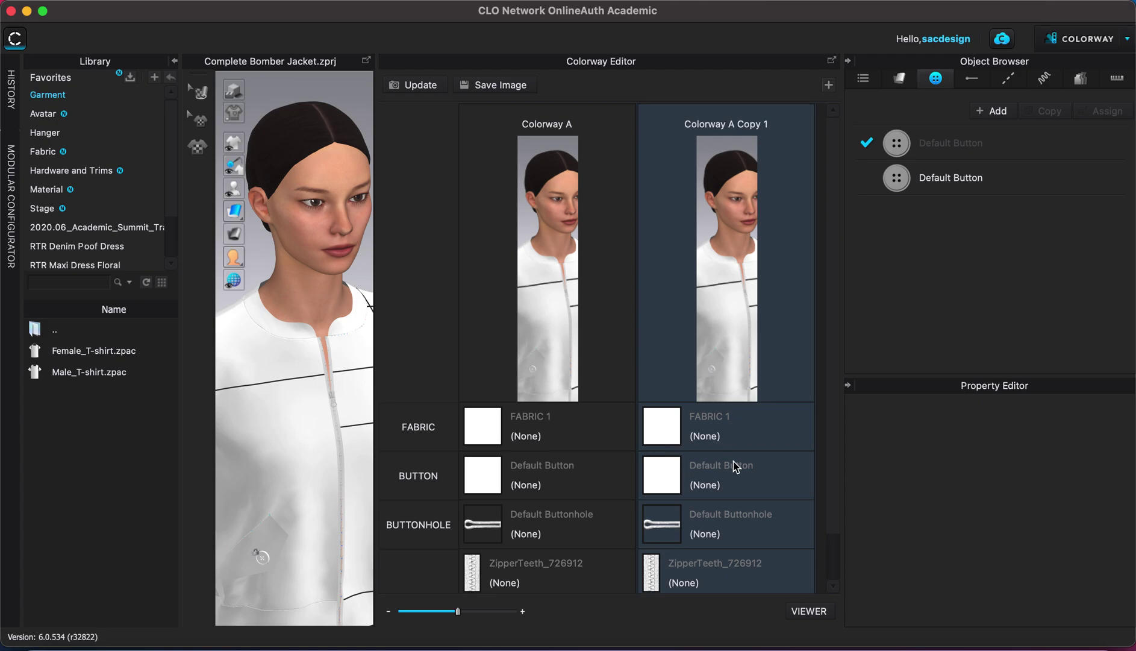
left_click(768, 423)
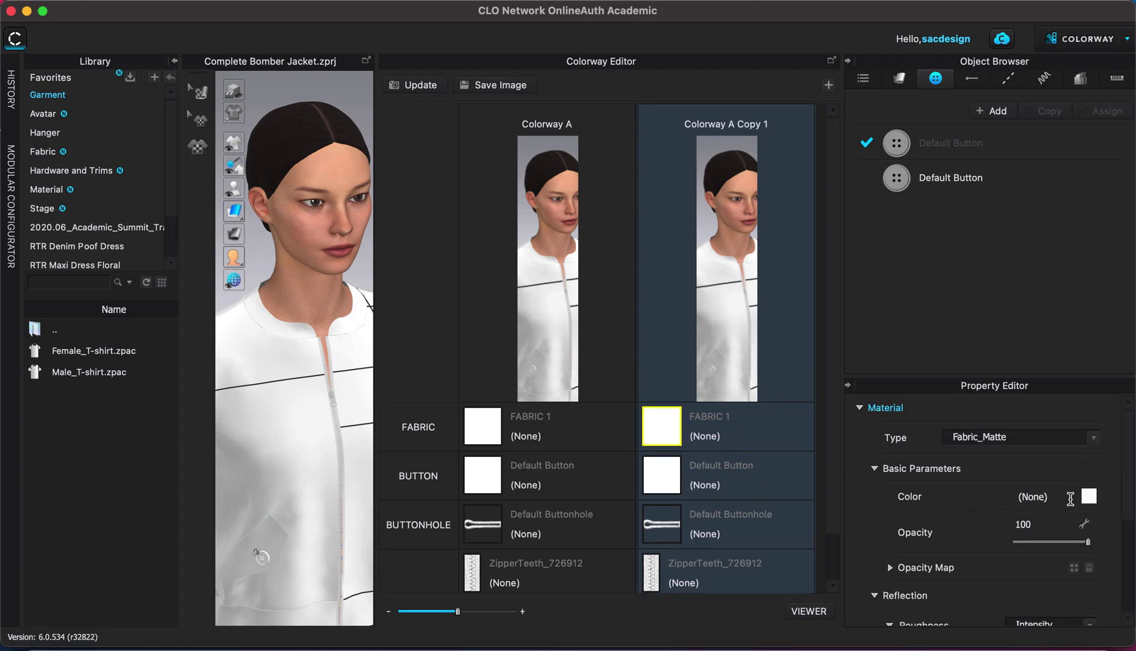
left_click(1090, 496)
left_click(708, 164)
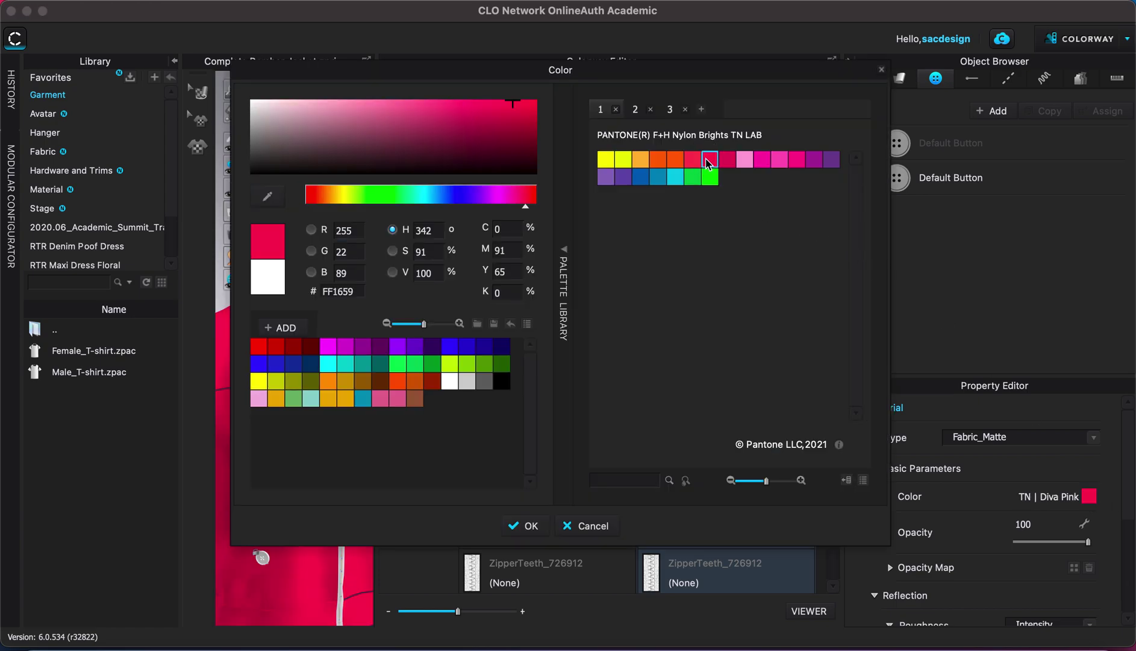
left_click(540, 529)
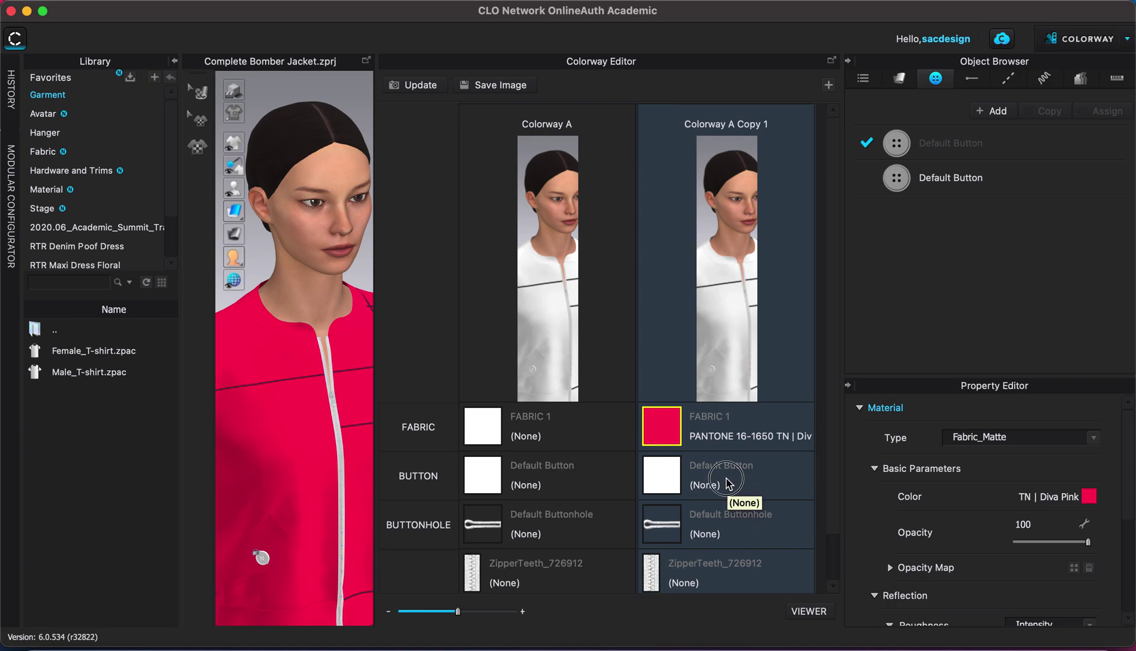
- Set the copied colorway's button colour to Orange 5
left_click(727, 480)
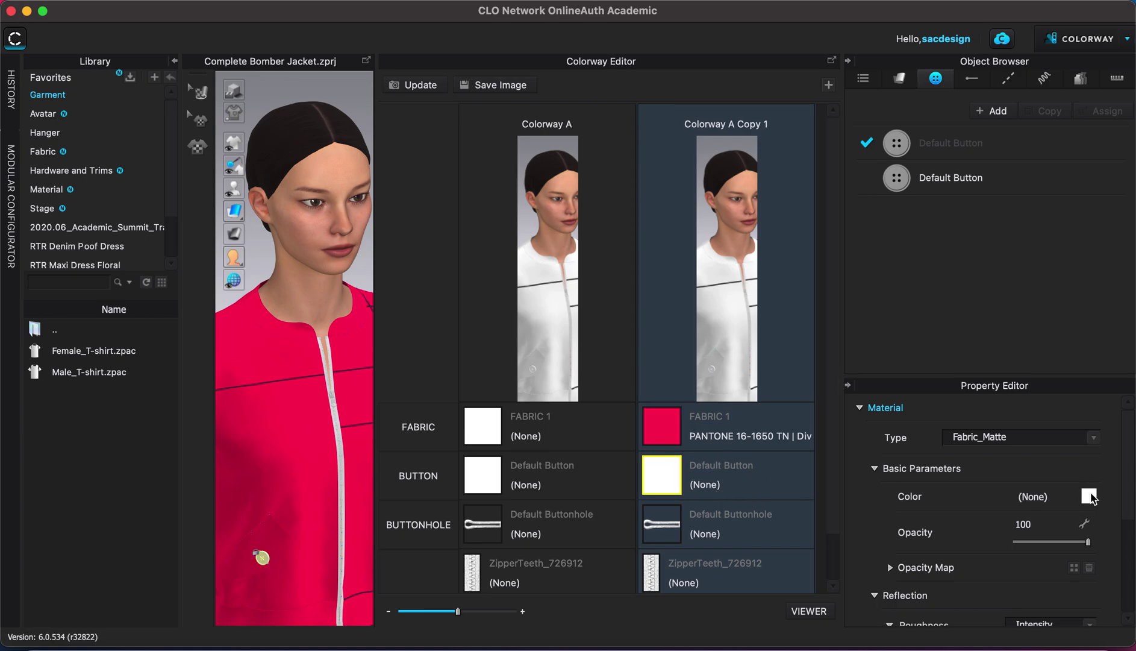
left_click(1091, 496)
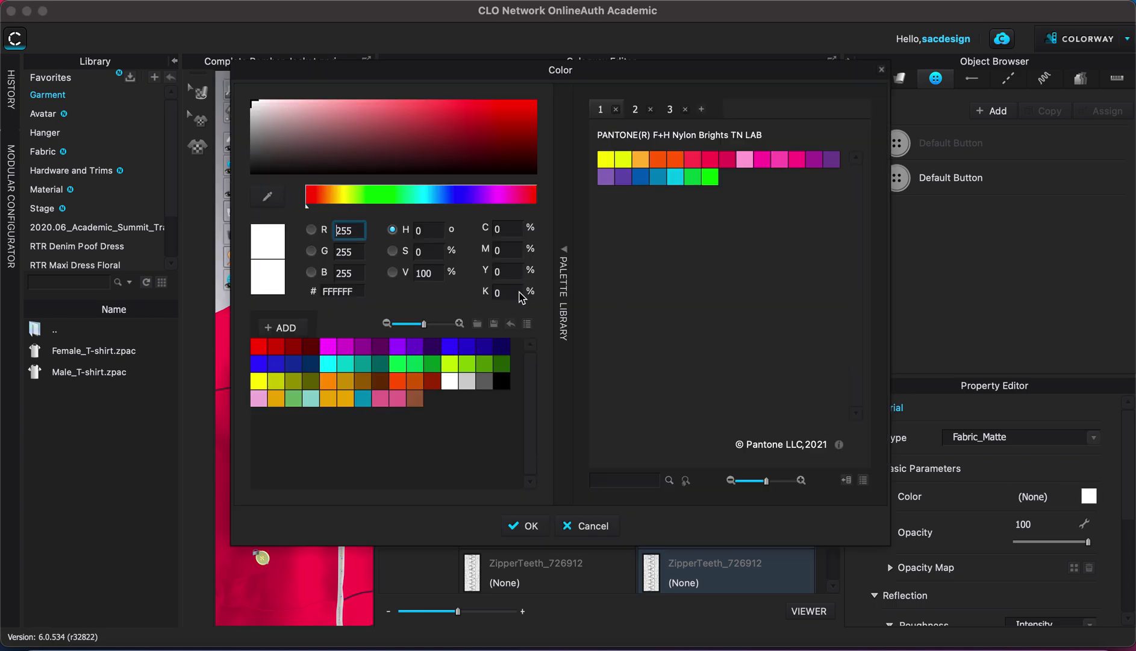
left_click(397, 380)
left_click(539, 524)
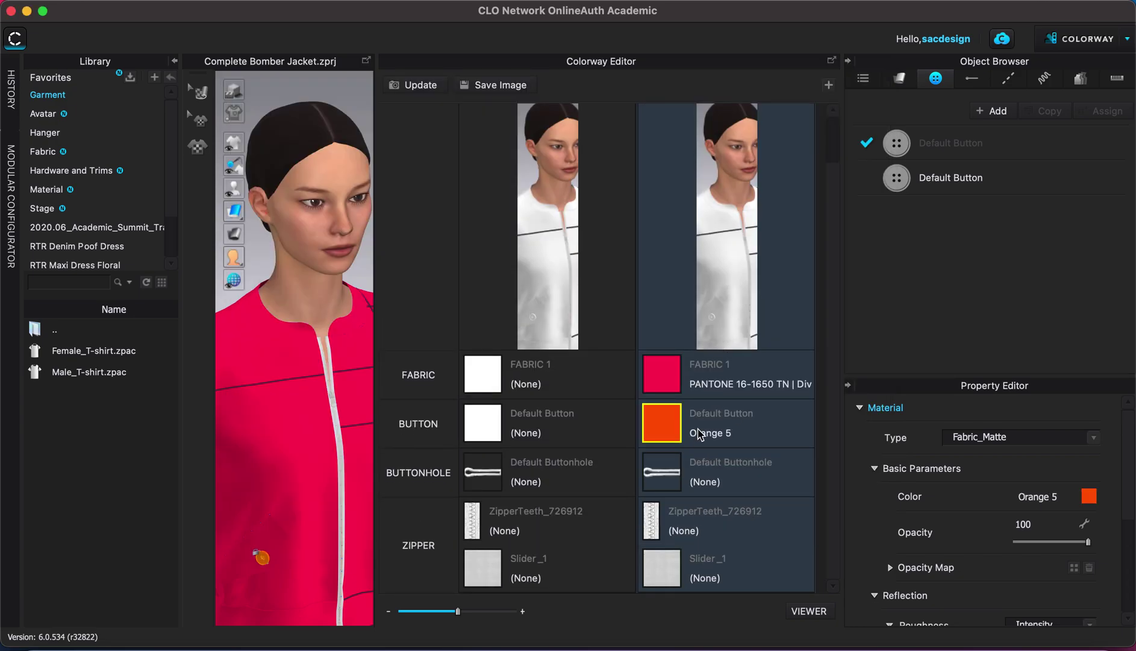
scroll(712, 482, "up", 1)
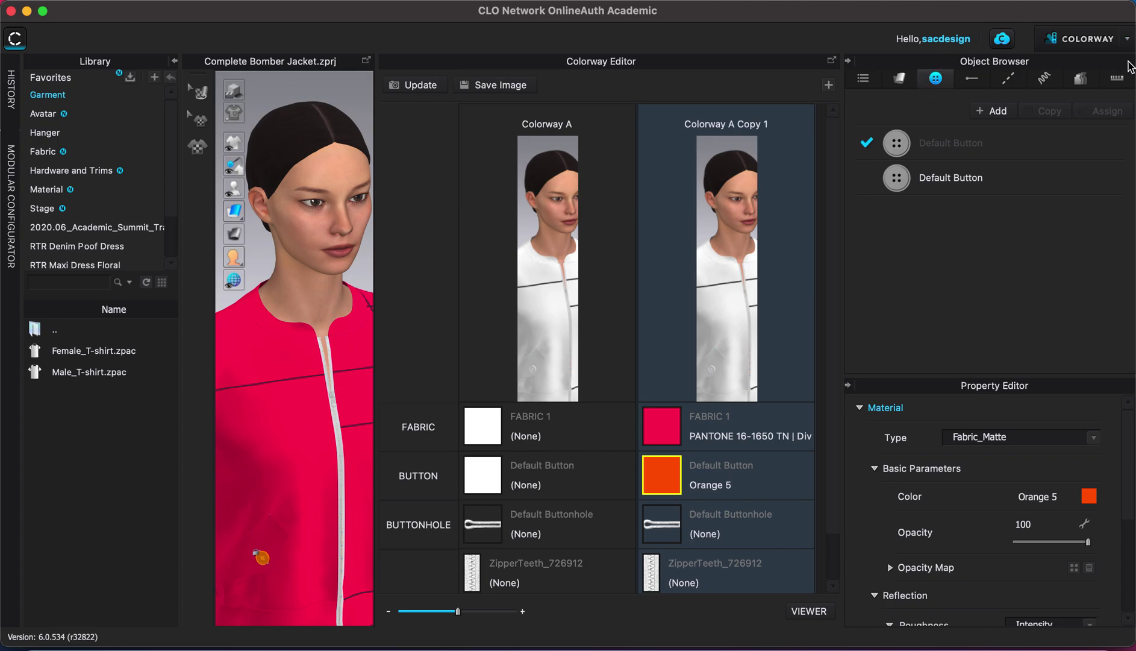
- Export the garment measurement list to the Desktop as POM Example.csv
left_click(1117, 80)
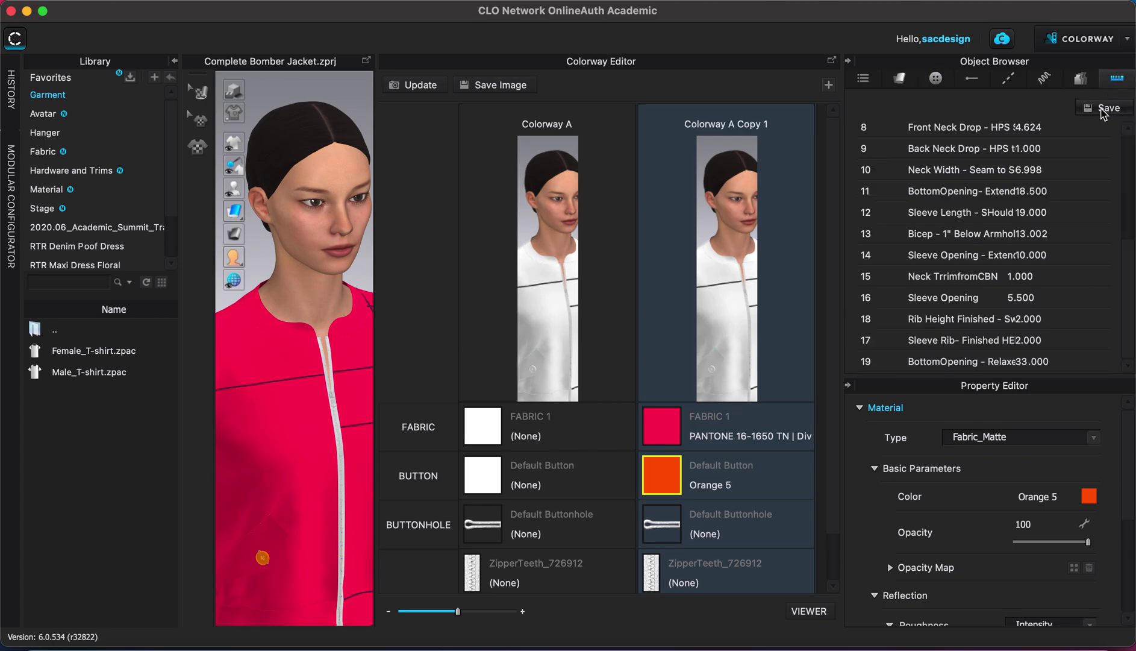
left_click(1102, 111)
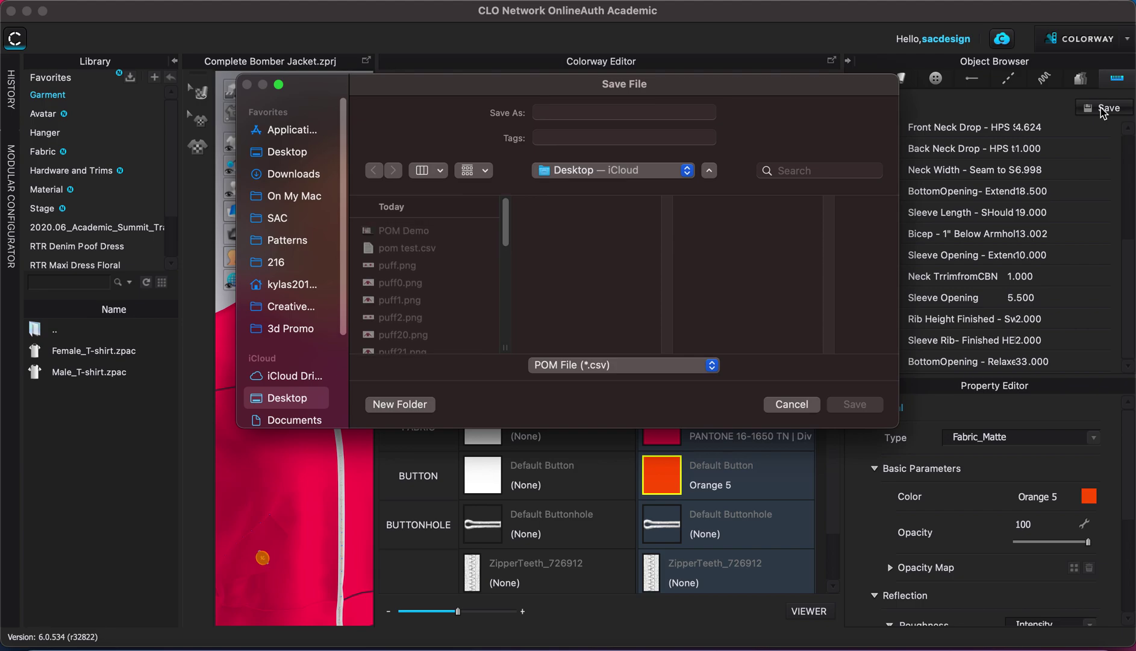
left_click(562, 114)
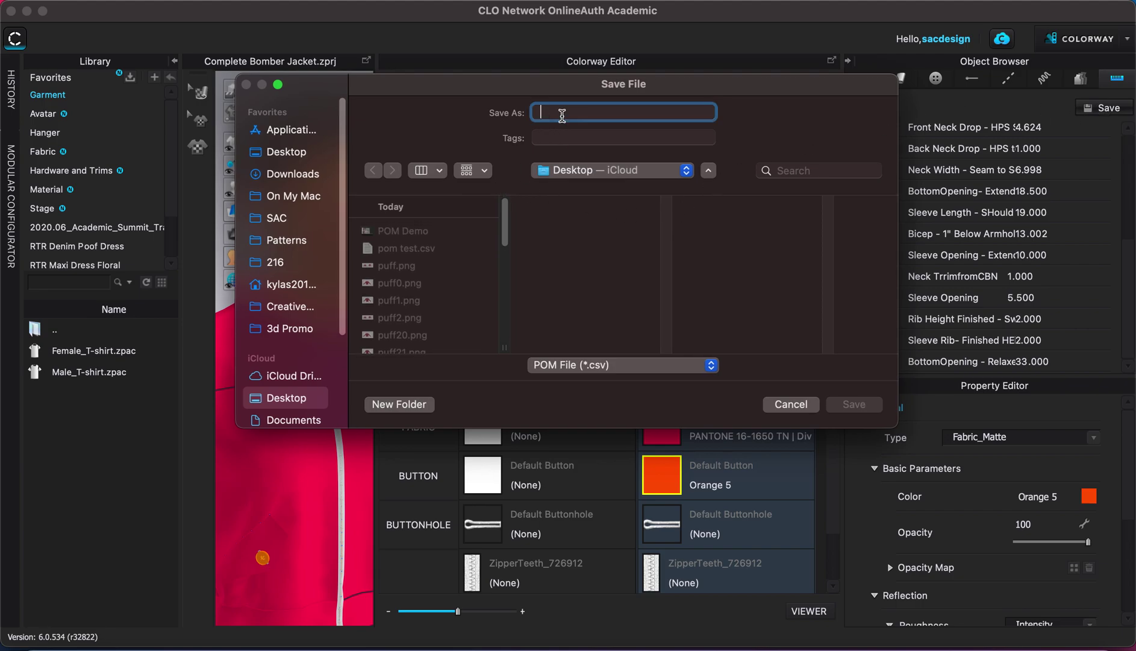
type("POM Example")
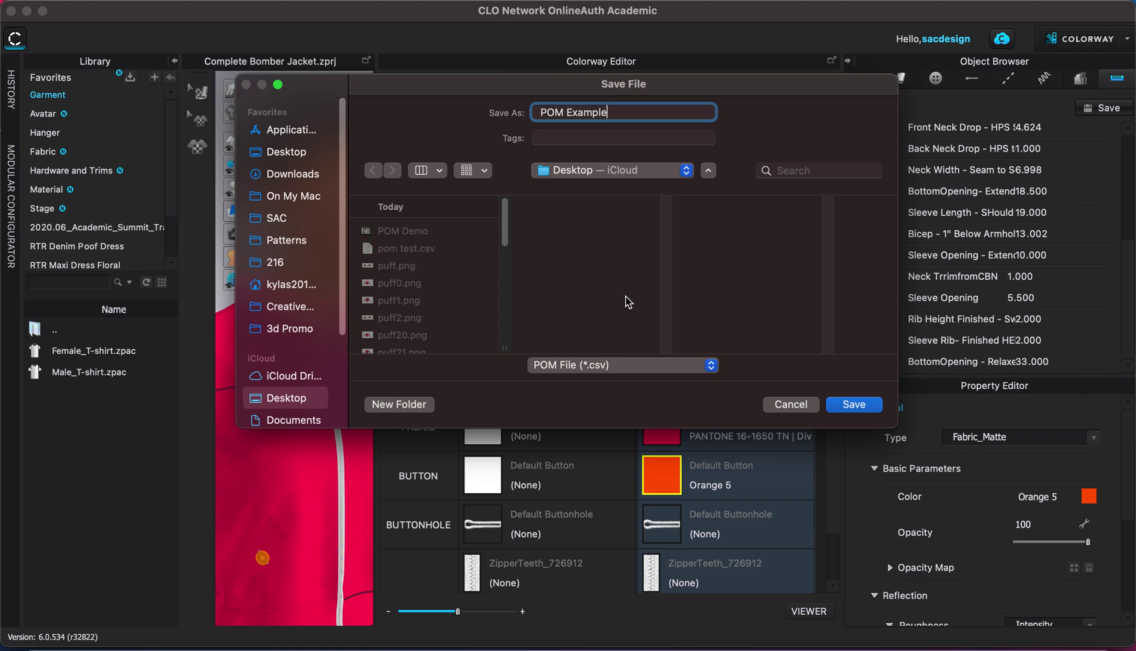
left_click(854, 405)
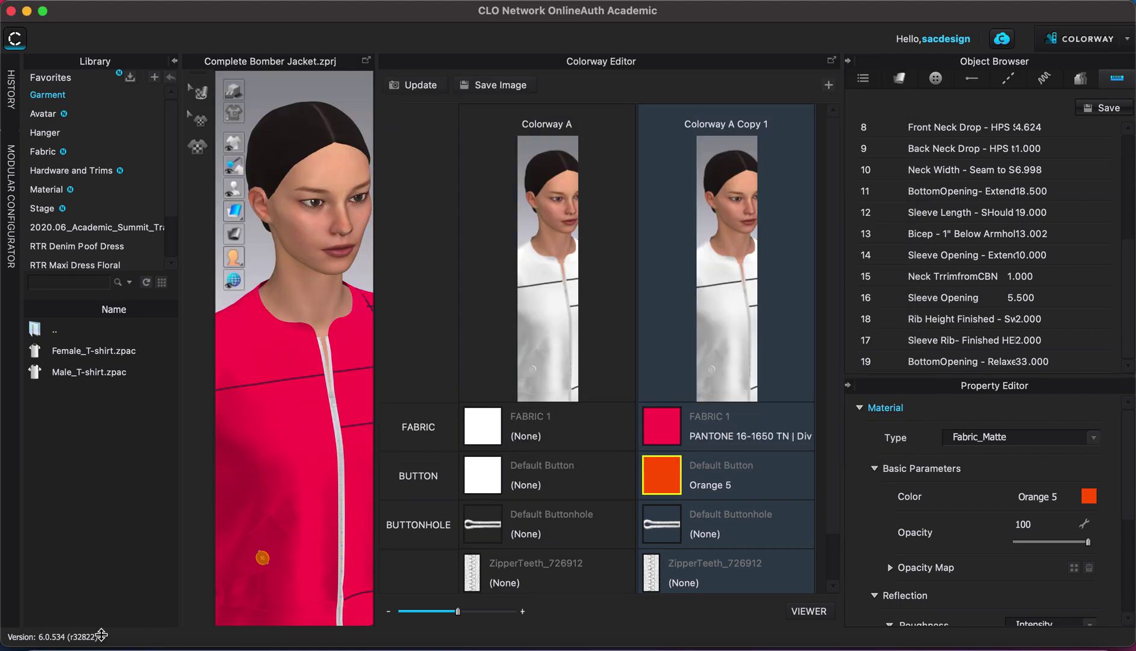
- Open POM Example.csv from the Desktop as a spreadsheet
left_click(38, 646)
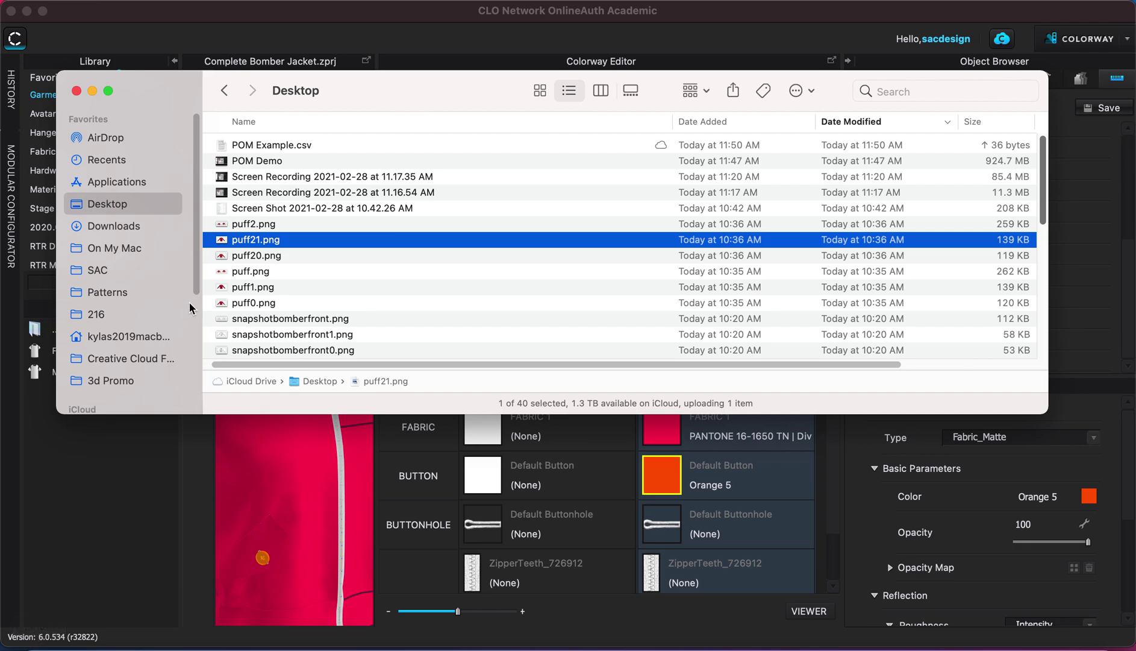
left_click(269, 145)
double_click(269, 144)
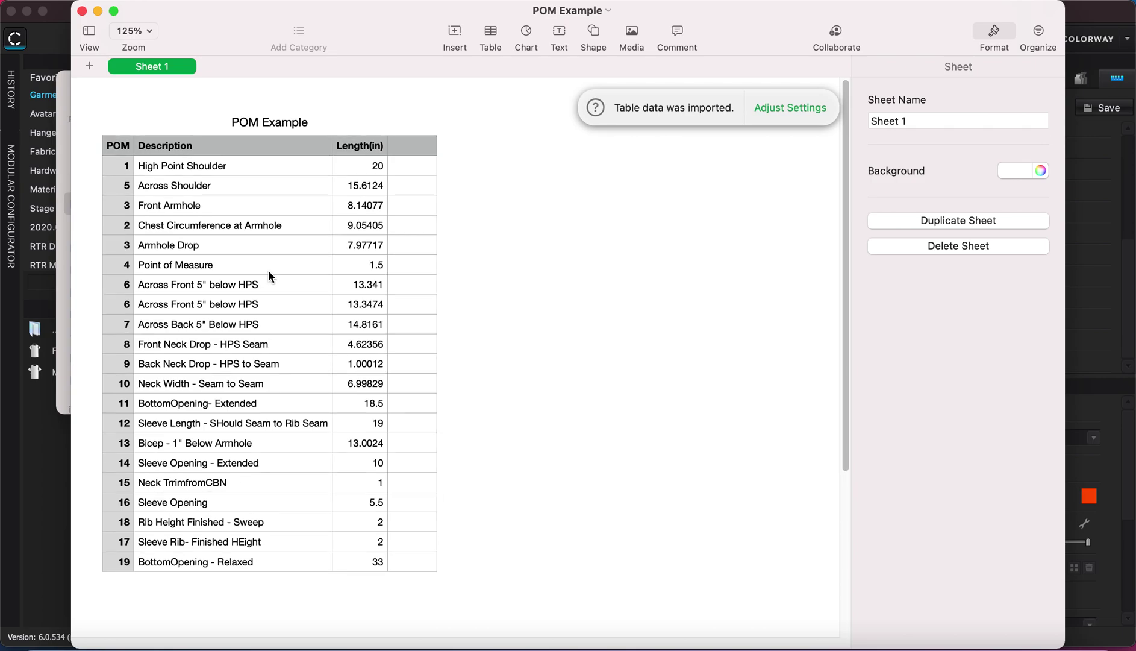
- Inspect the Chest Circumference, Across Front, Sleeve Length and other POM entries, then return to CLO 3D
scroll(268, 269, "down", 3)
scroll(269, 271, "up", 3)
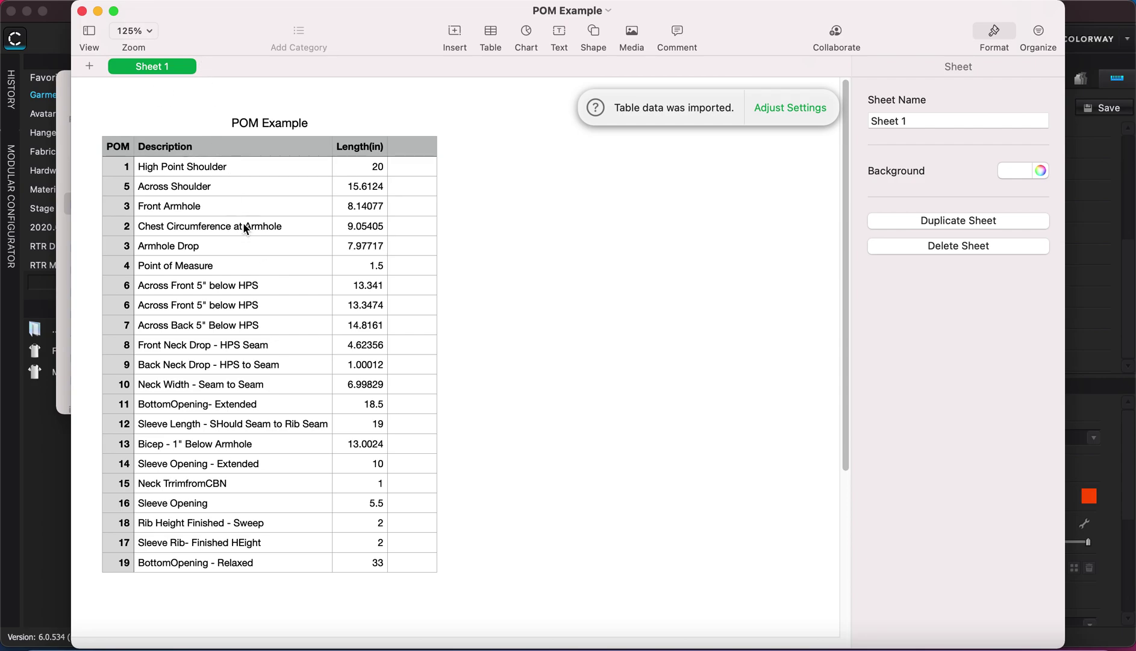
left_click(211, 223)
left_click(190, 265)
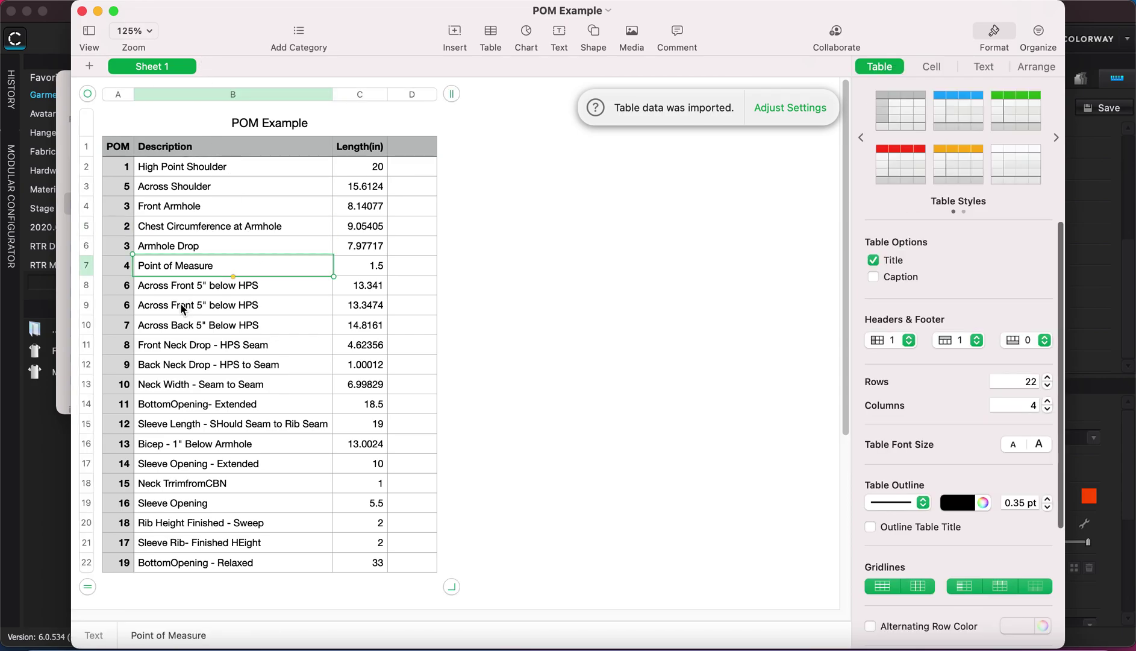
left_click(193, 304)
left_click(191, 363)
left_click(203, 426)
left_click(202, 241)
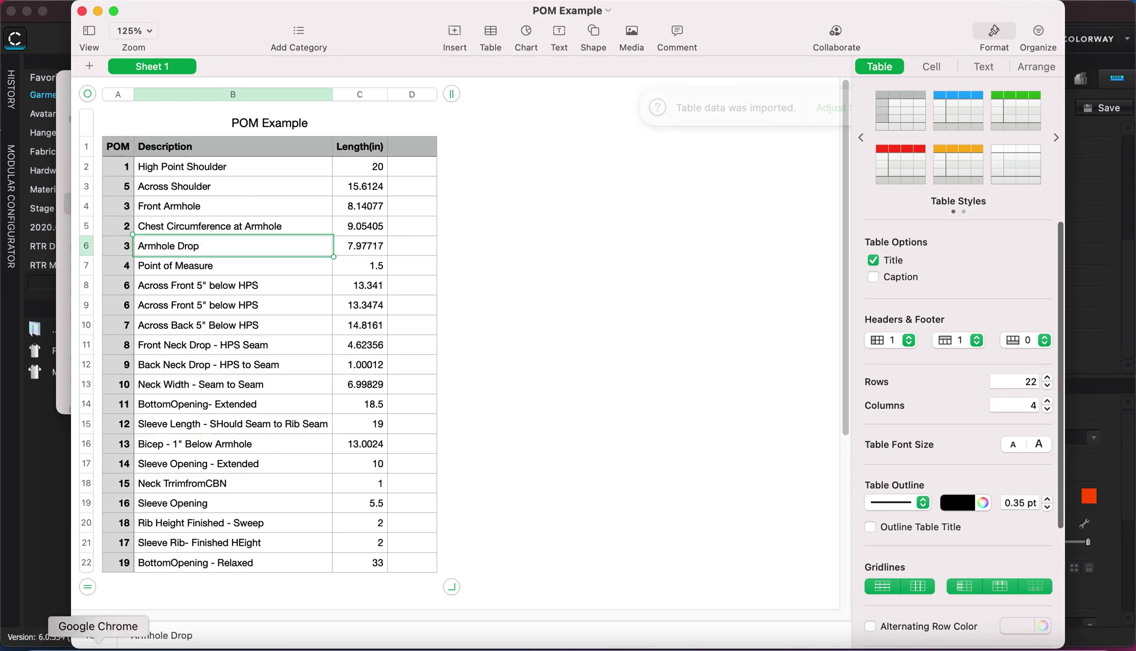
left_click(628, 646)
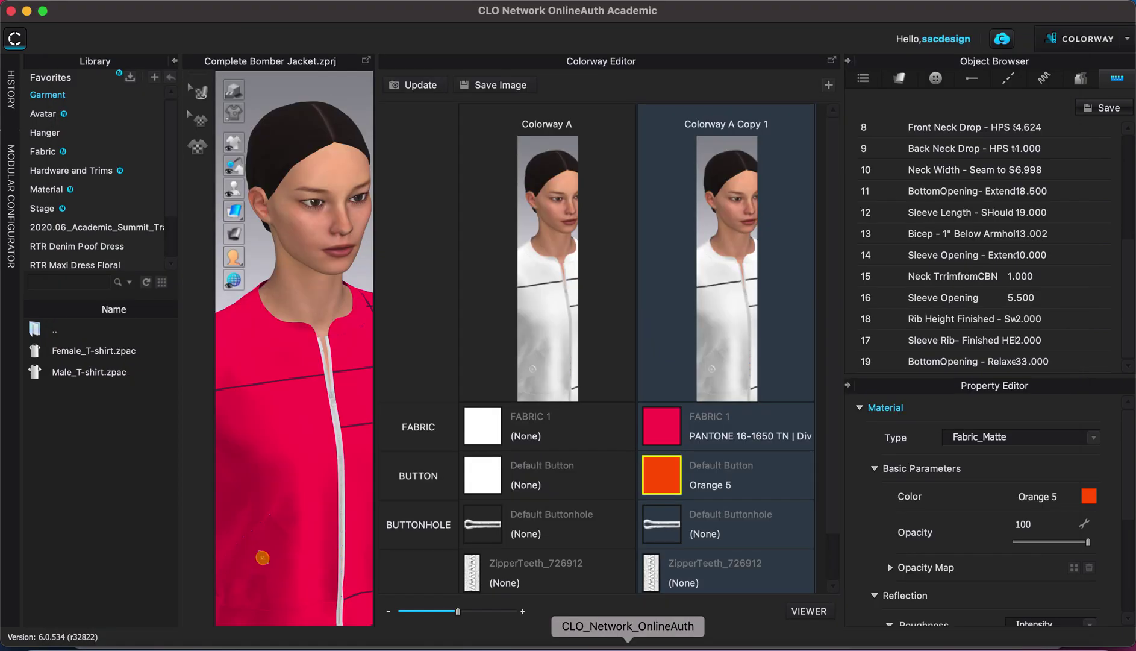
- Send the jacket to CLO-SET using Tech Pack via CLO-SET from the cloud menu
left_click(1003, 41)
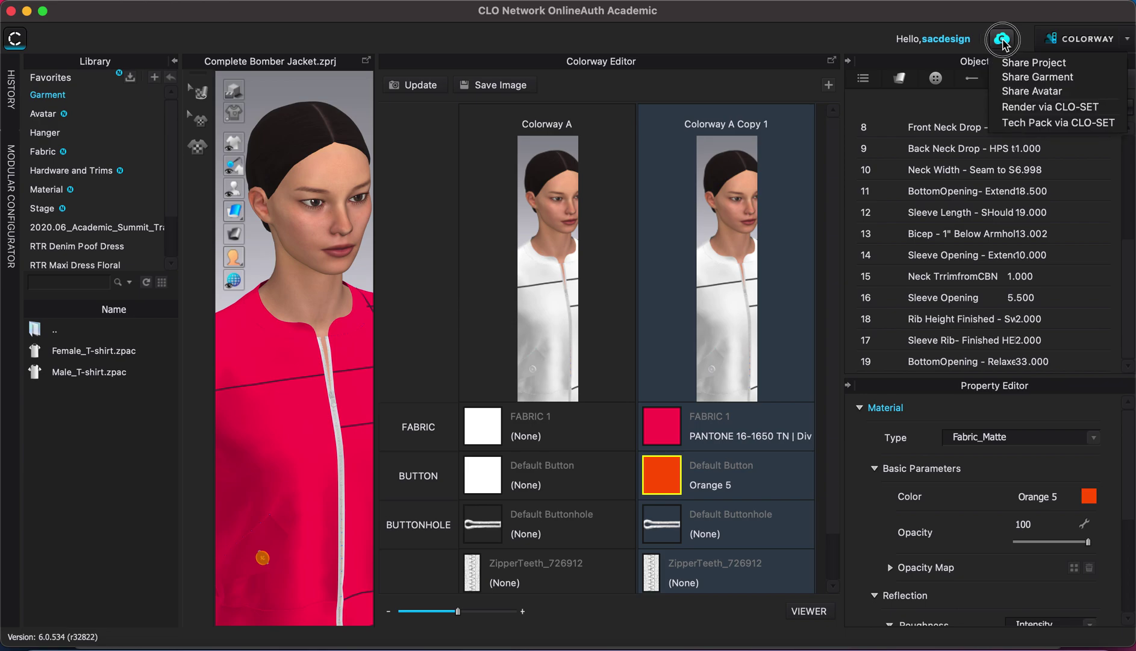
left_click(1020, 122)
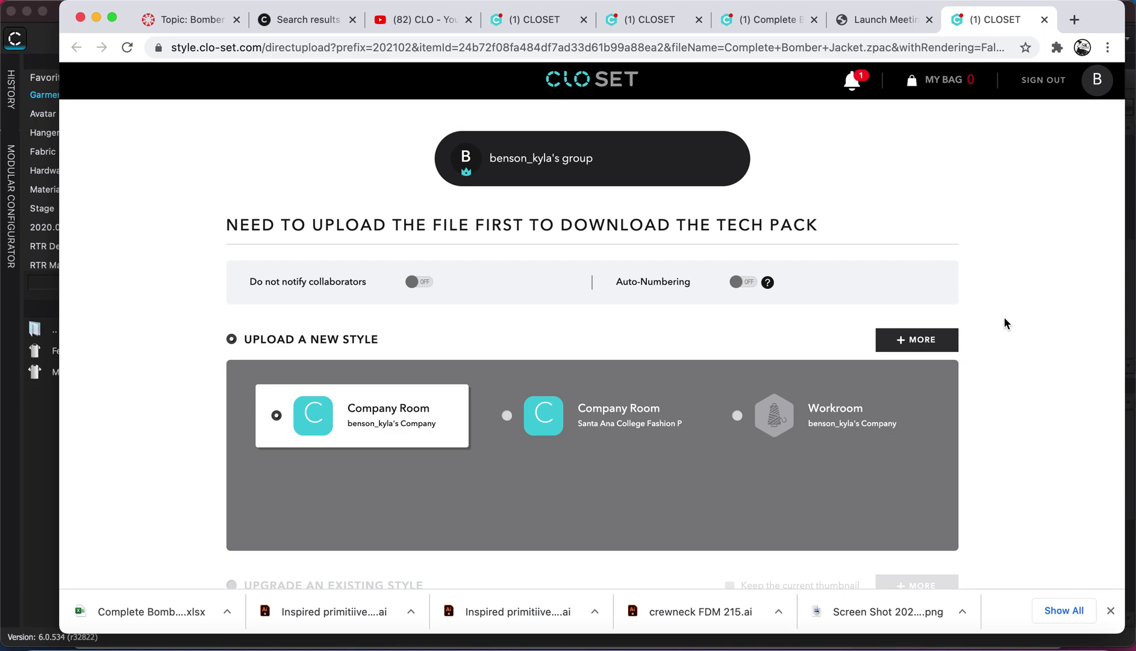
scroll(1004, 316, "down", 2)
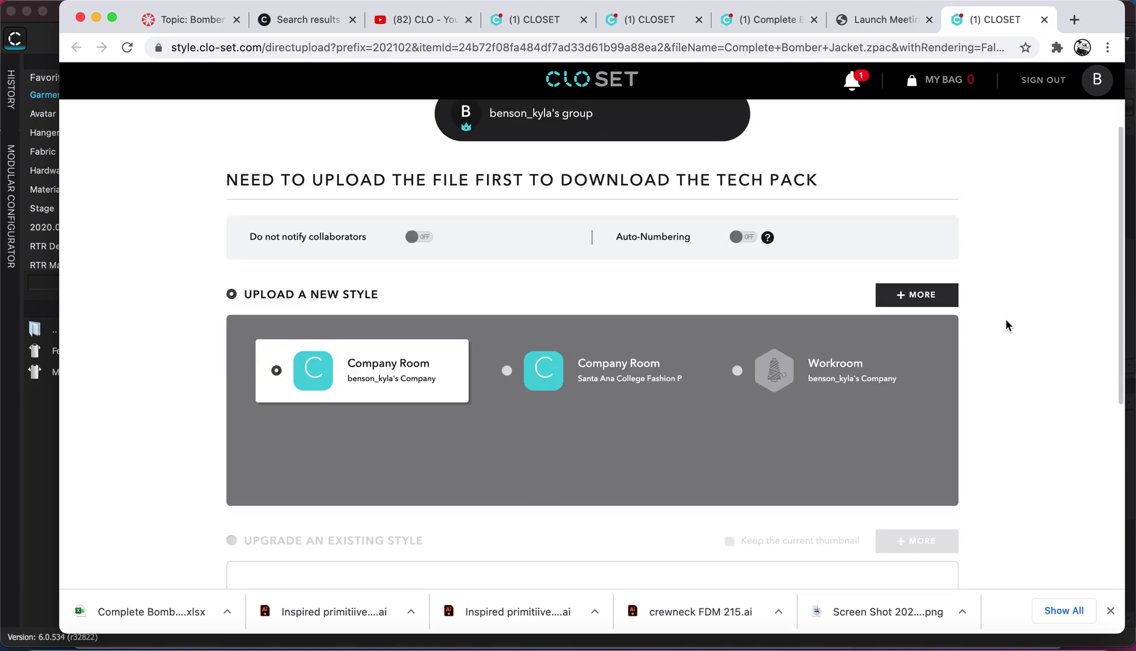
scroll(1005, 319, "up", 2)
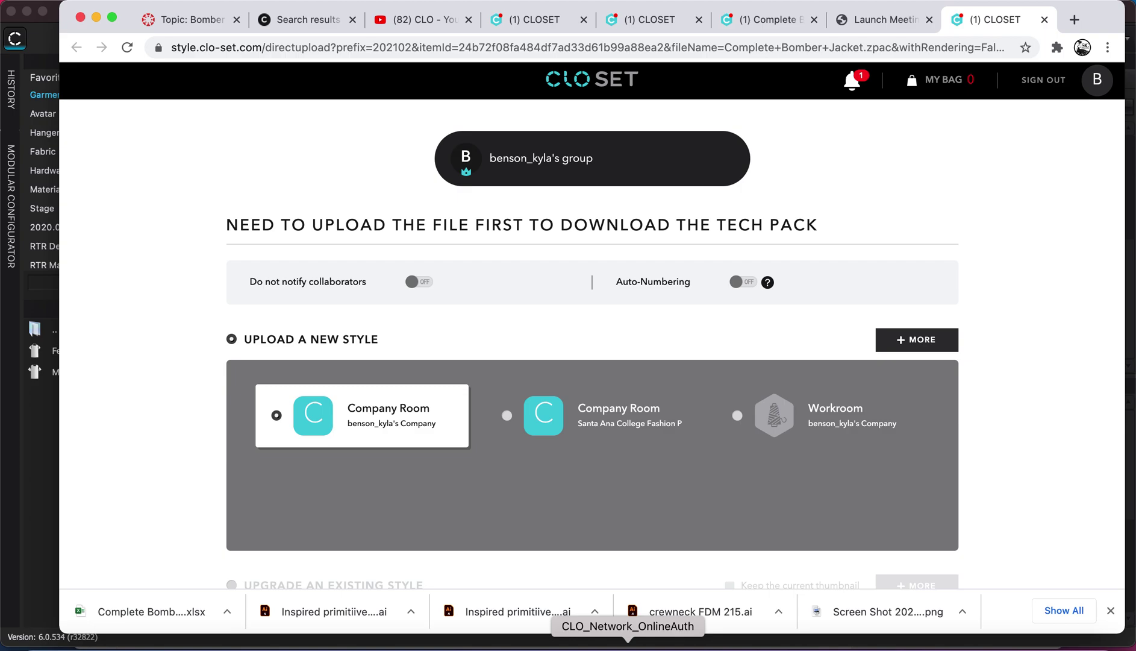
left_click(627, 647)
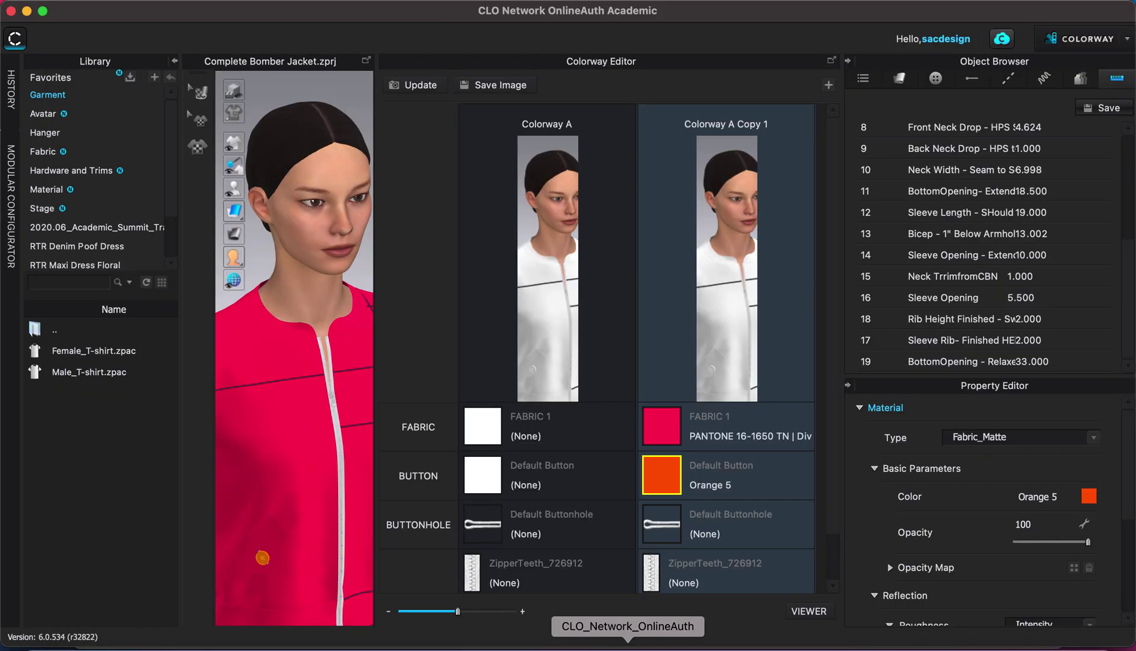
- Choose Tech Pack via CLO-SET again so the jacket is re-saved for upload
left_click(1002, 40)
left_click(1022, 126)
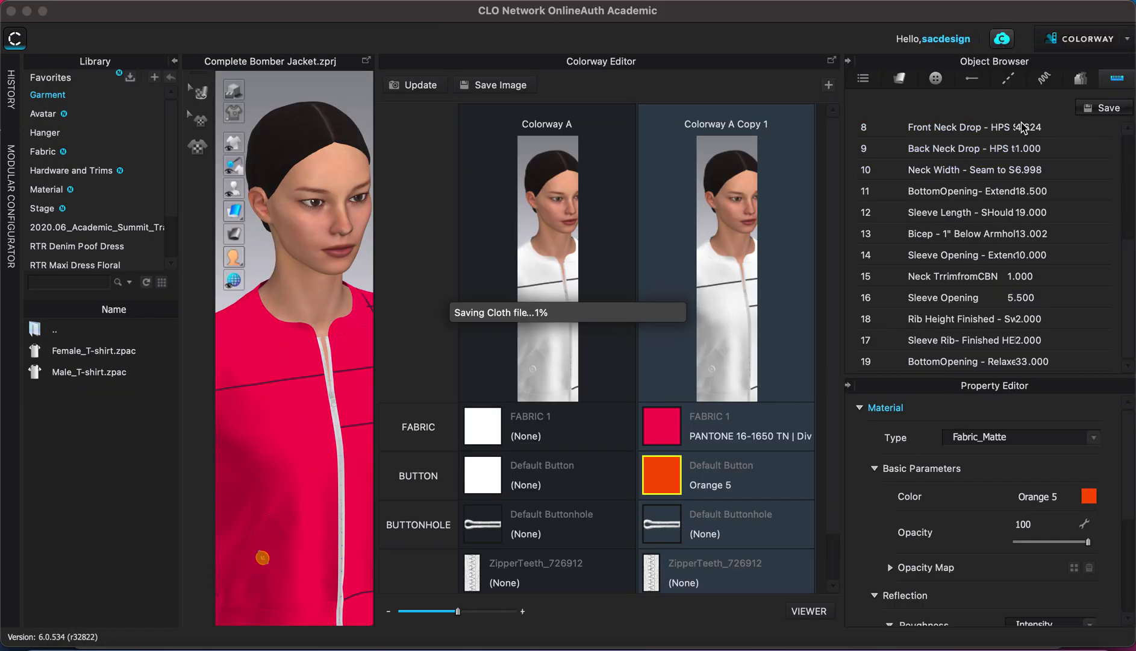
left_click(993, 150)
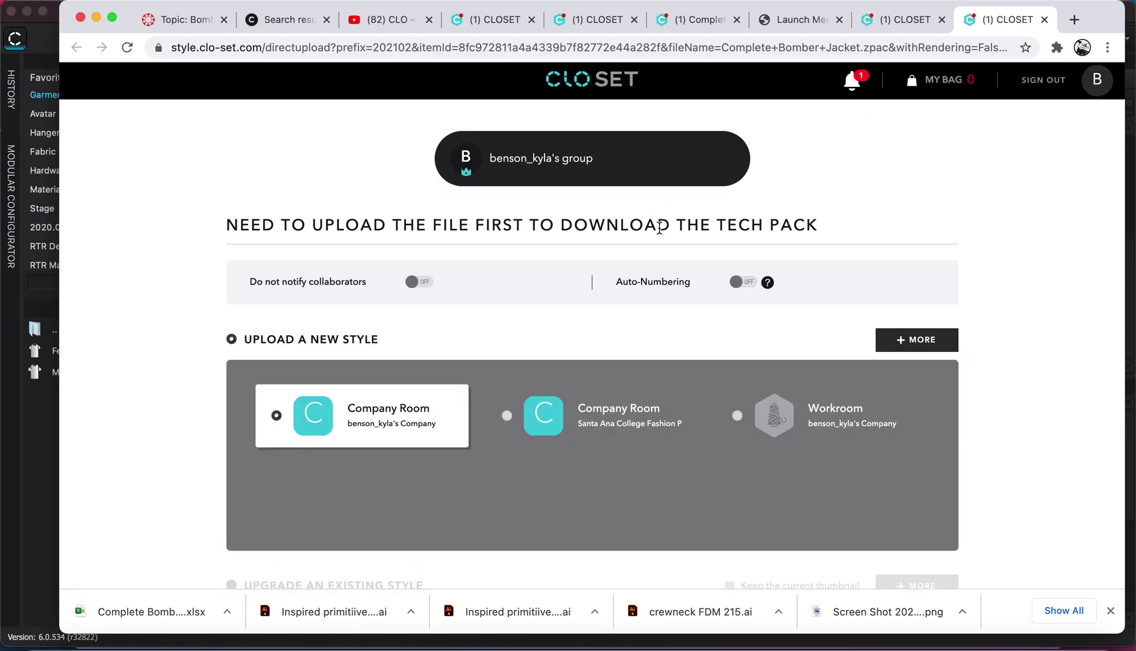
- Upload Complete Bomber Jacket.zpac as a new style into the first Company Room
left_click(698, 428)
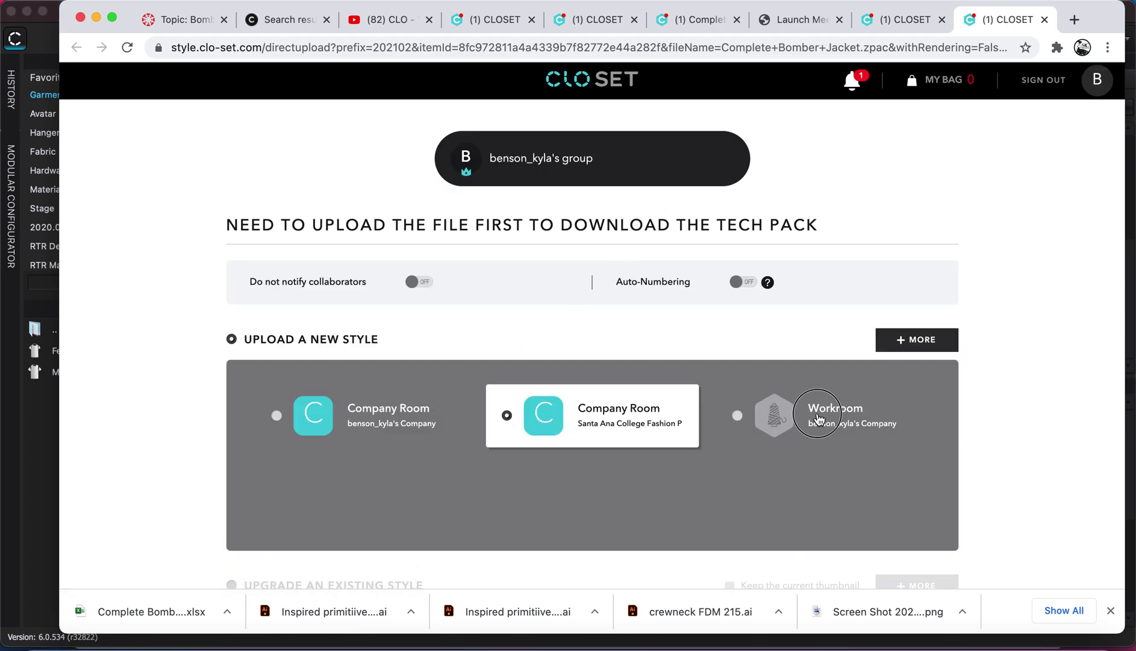
left_click(817, 420)
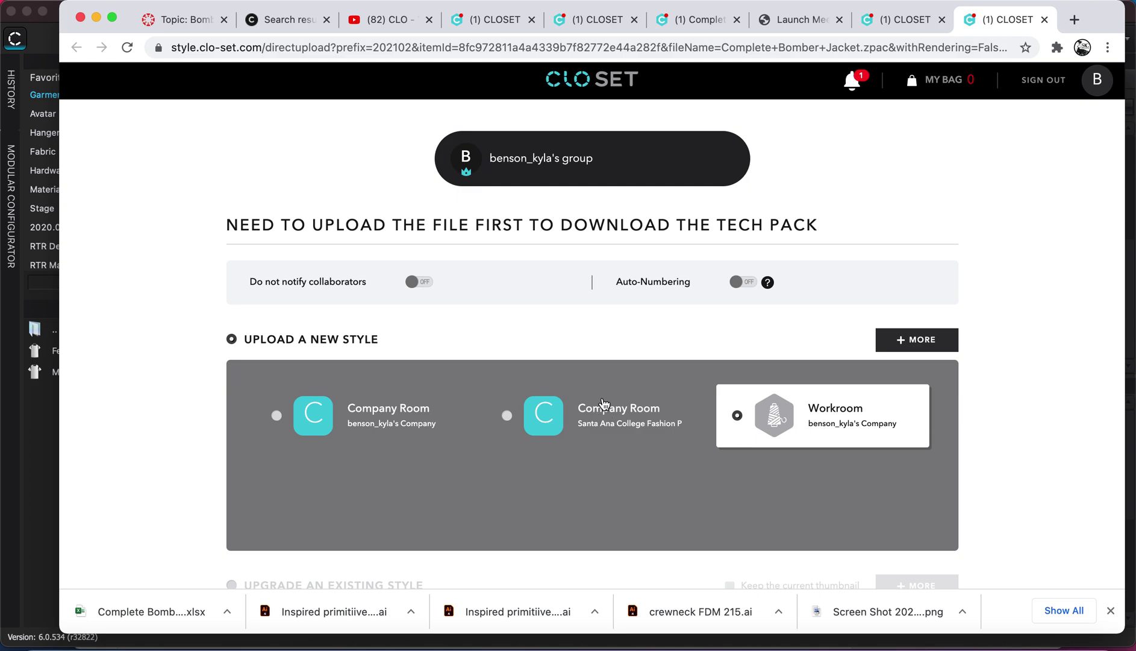
left_click(609, 421)
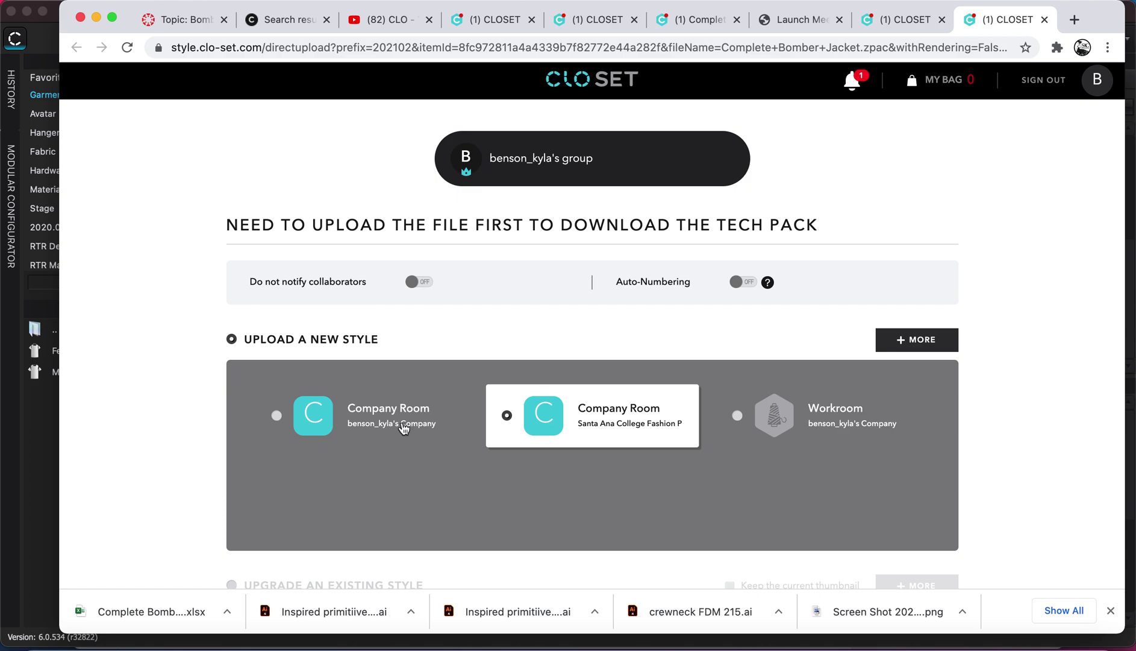
left_click(399, 429)
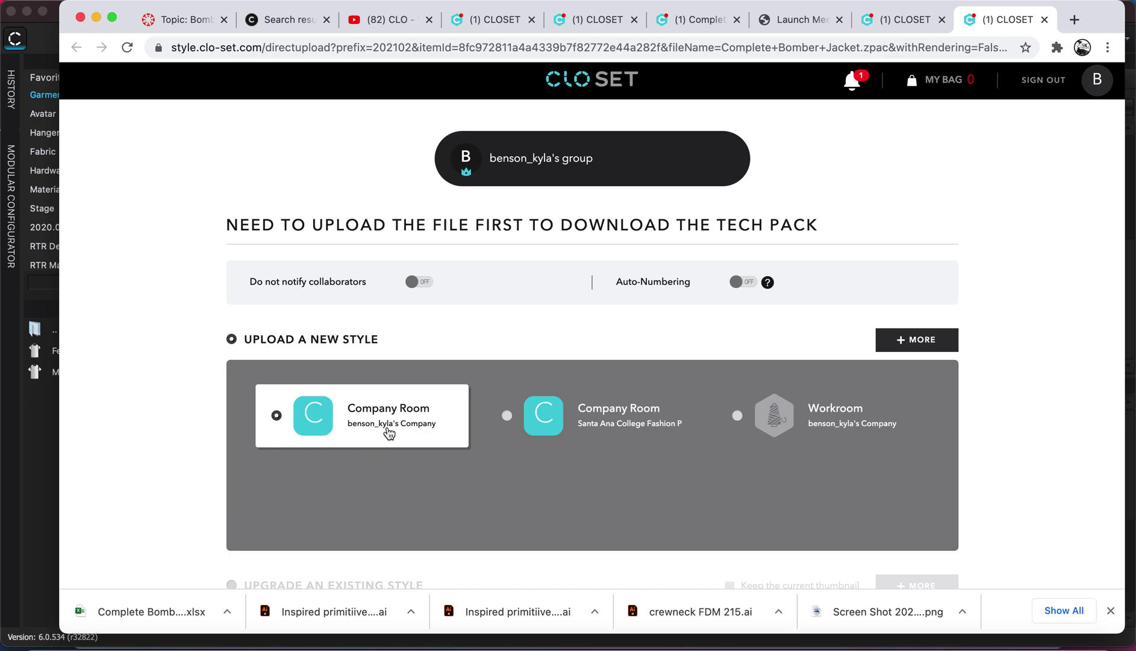
scroll(778, 439, "down", 2)
scroll(778, 440, "down", 4)
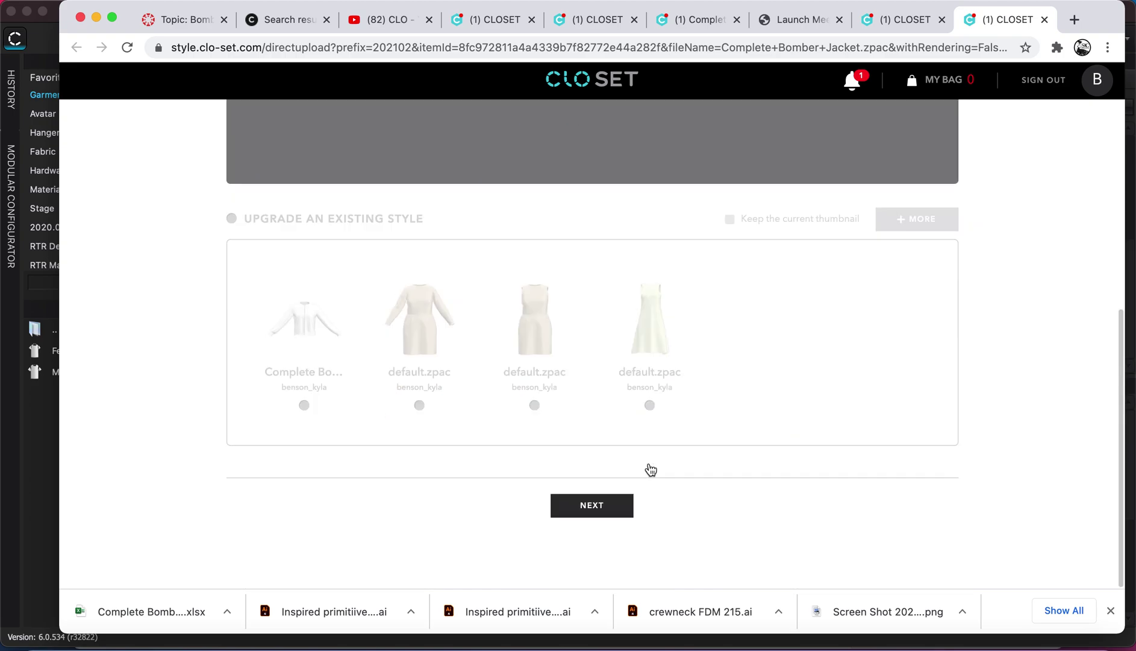
left_click(615, 510)
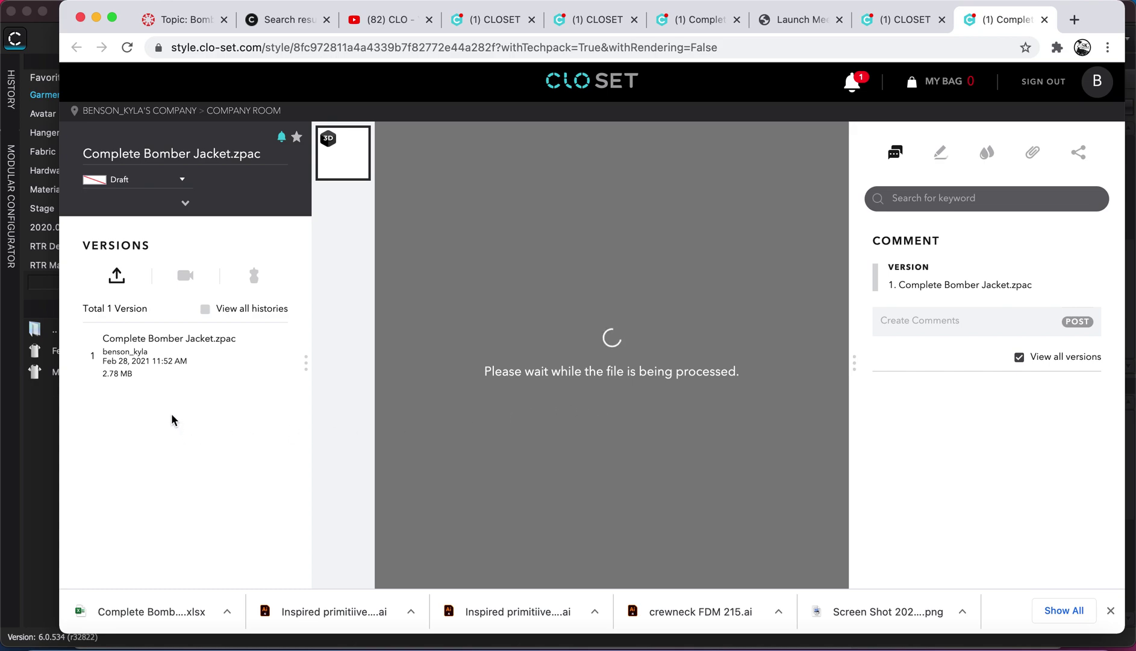
- Open the downloaded Complete Bomber Jacket tech pack .xlsx once the style finishes loading
mouse_move(173, 388)
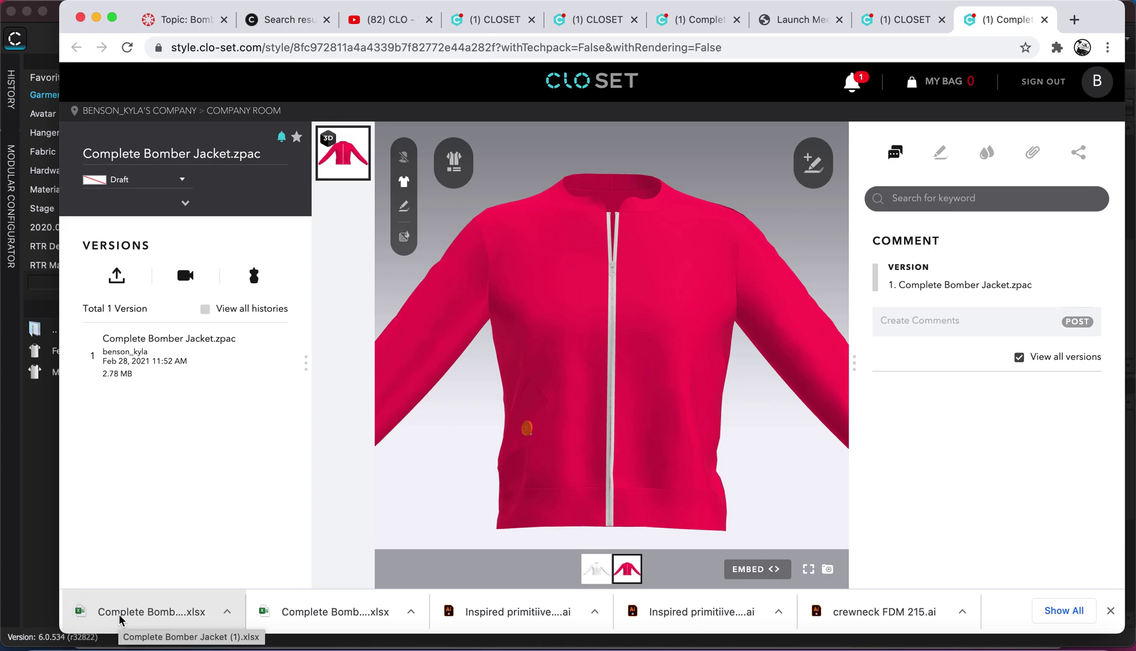
left_click(132, 613)
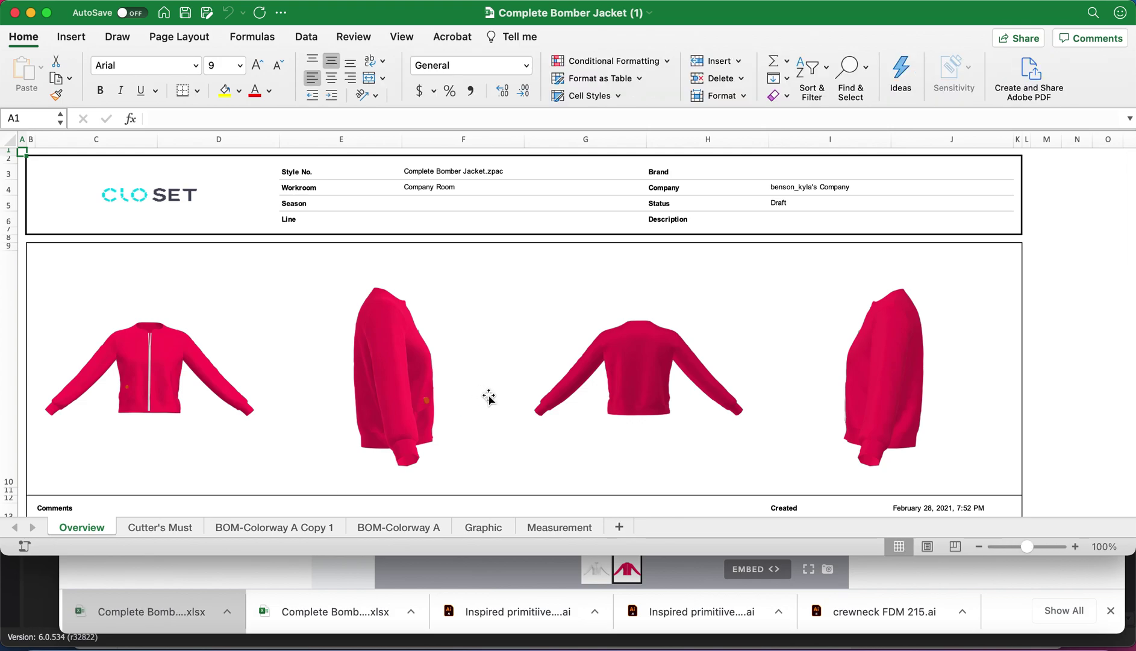
- Delete the CLO SET logo from the Overview sheet header, checking the Style No. and Status fields
scroll(436, 415, "down", 1)
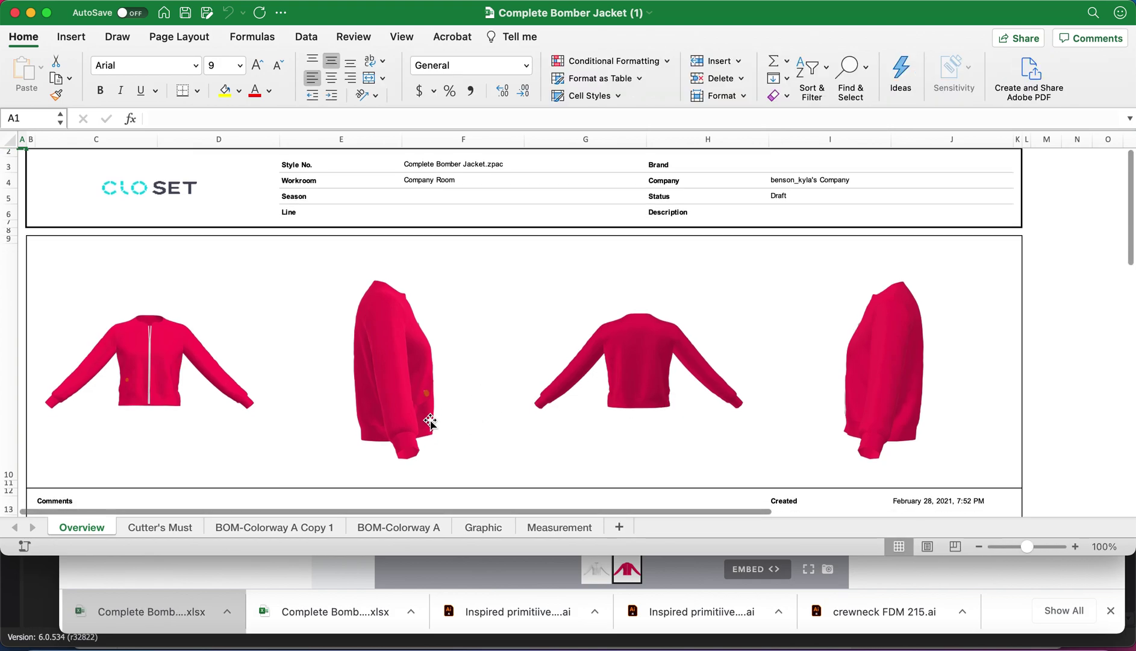
left_click(437, 167)
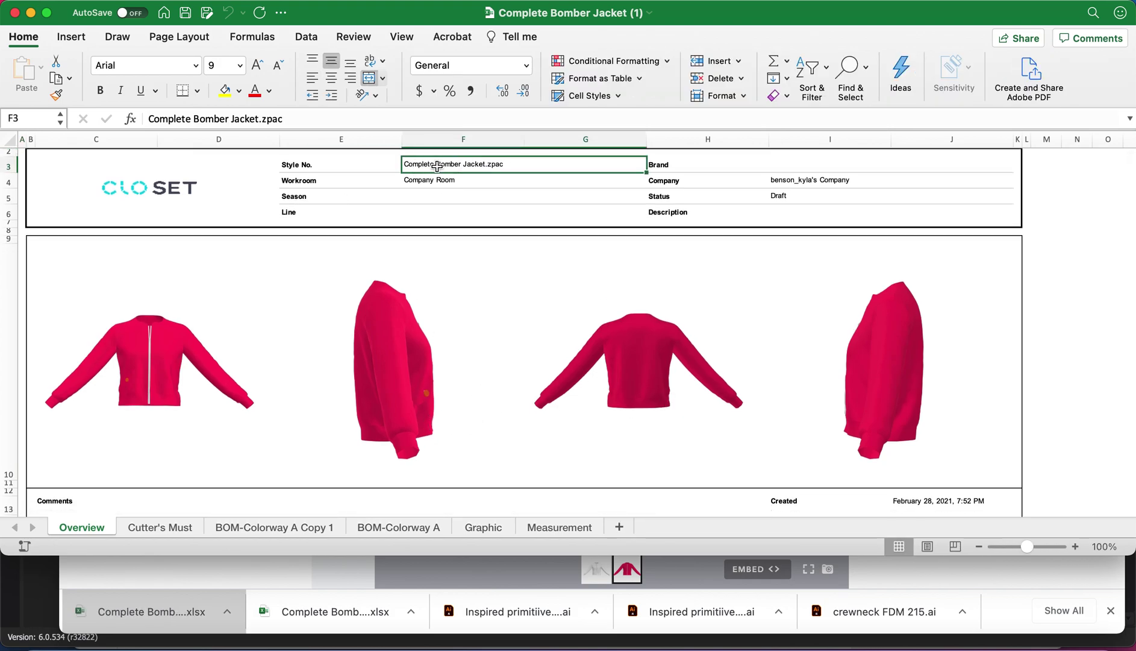
left_click(173, 192)
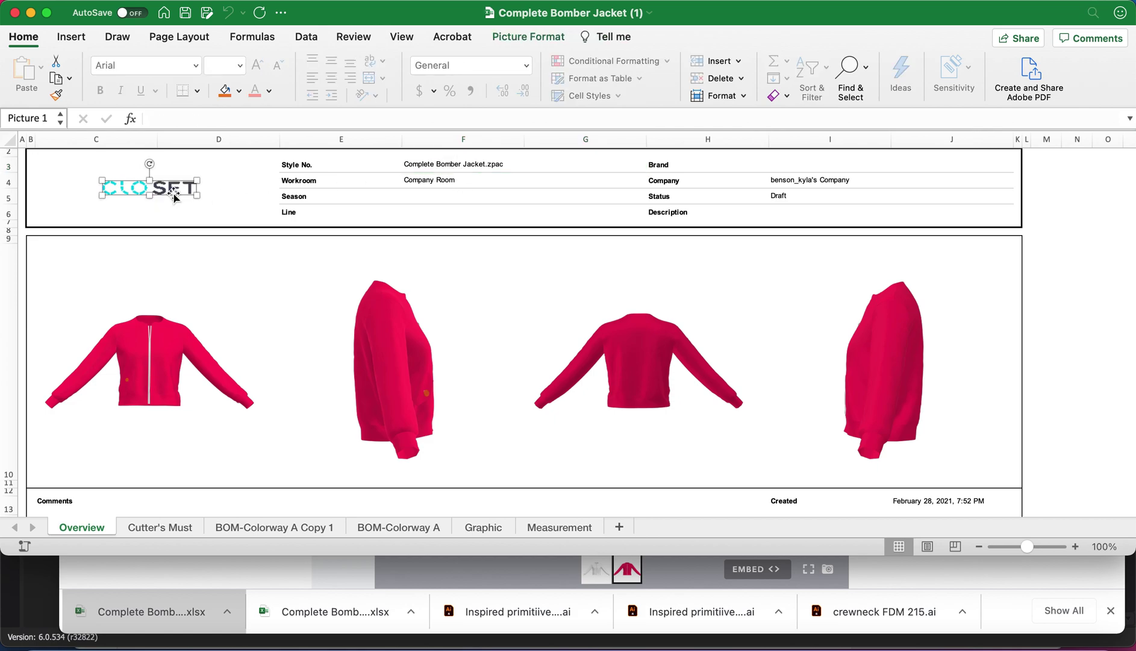
key("Delete")
left_click(173, 193)
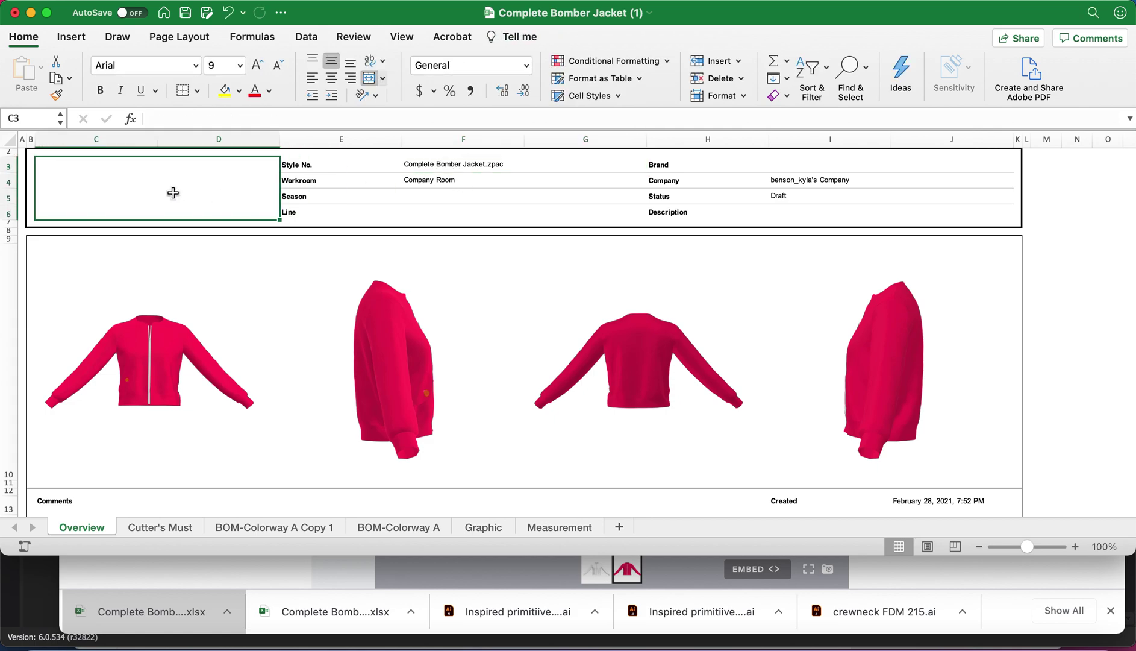
left_click(761, 197)
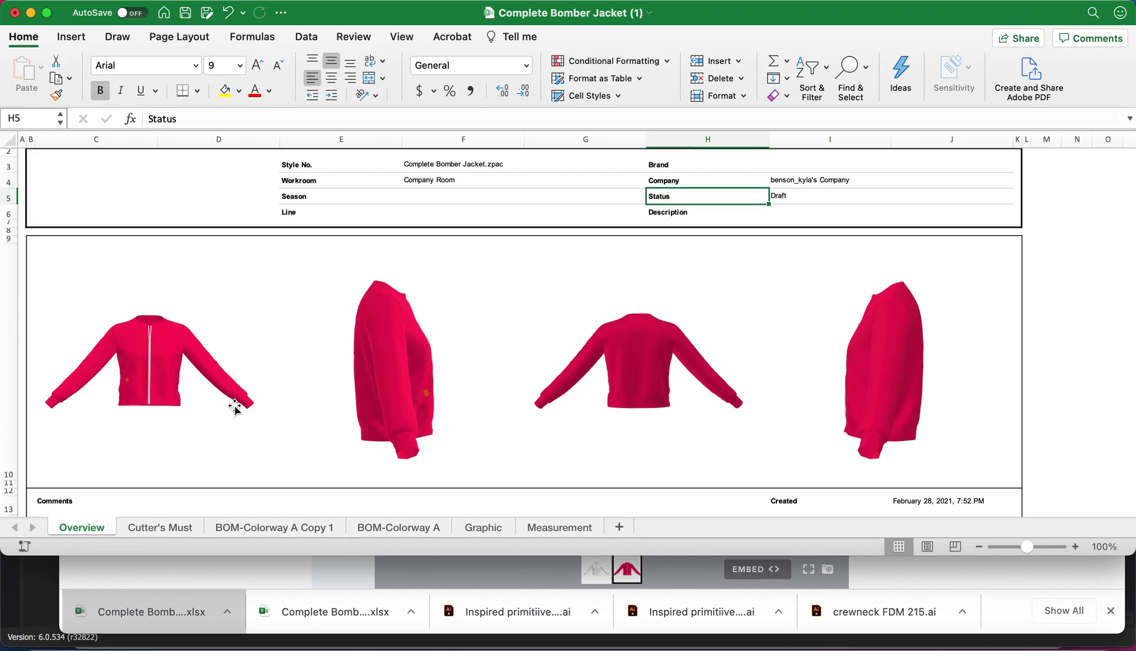
scroll(202, 408, "down", 1)
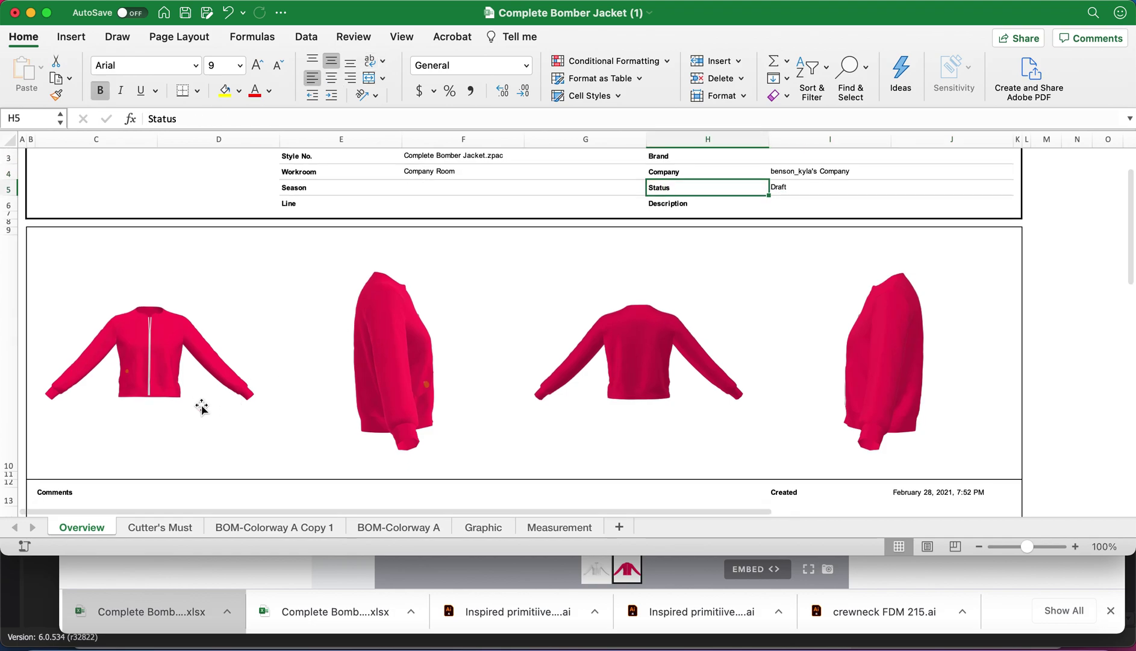
- Browse the Cutter's Must and BOM-Colorway A Copy 1 sheets
left_click(160, 527)
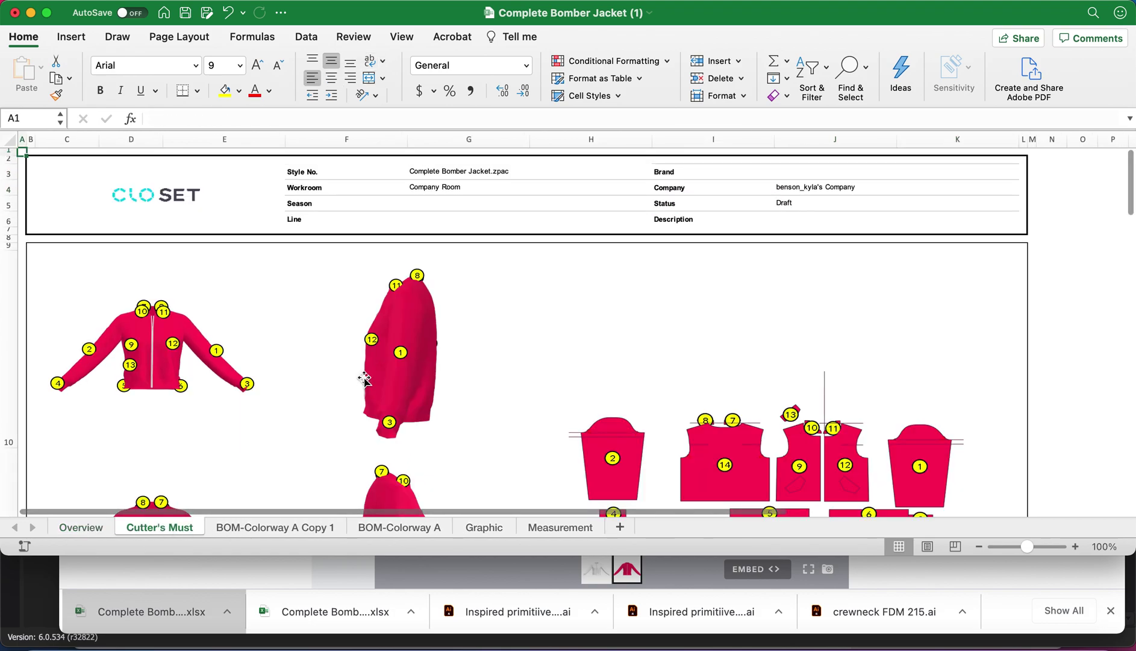
scroll(364, 379, "down", 15)
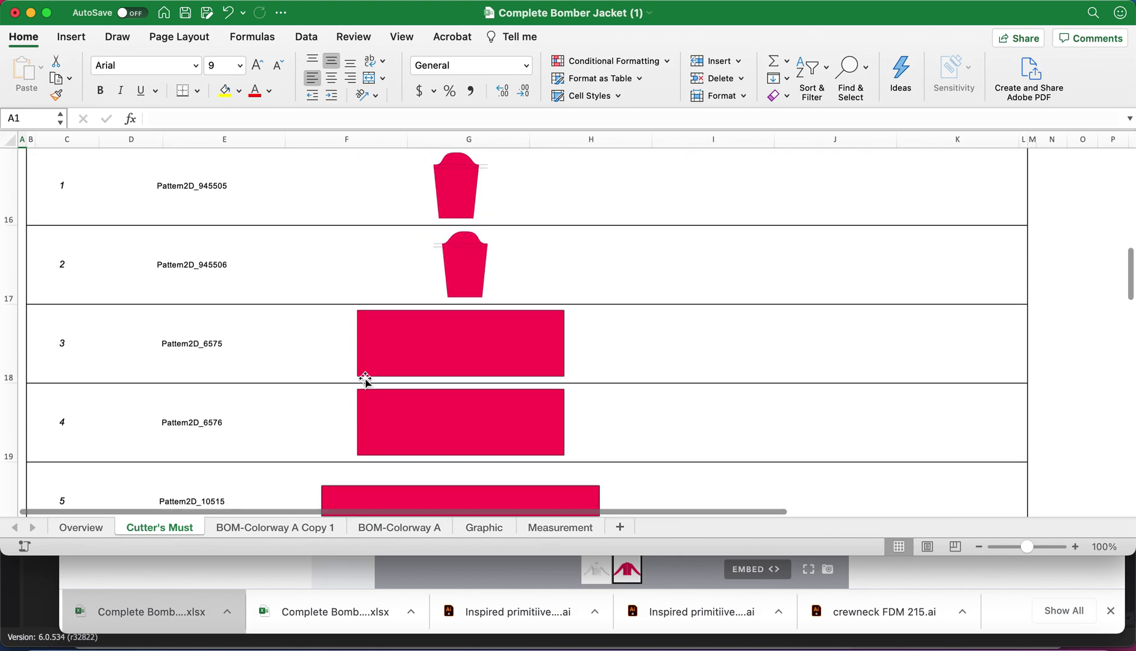
scroll(364, 379, "down", 10)
left_click(294, 529)
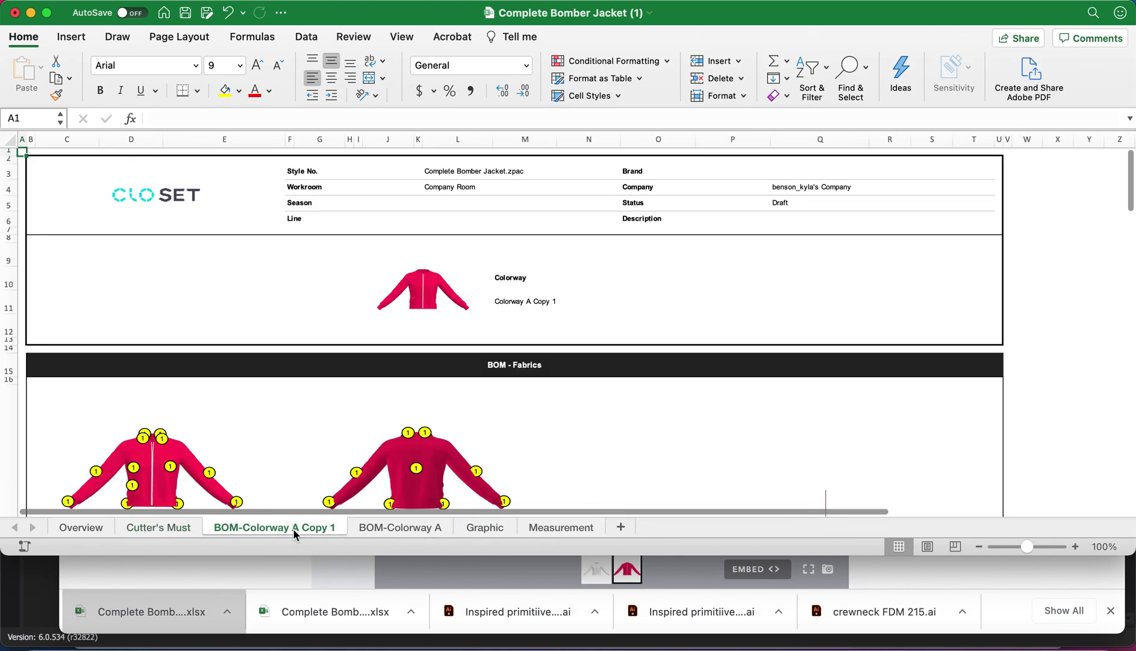
scroll(499, 298, "down", 10)
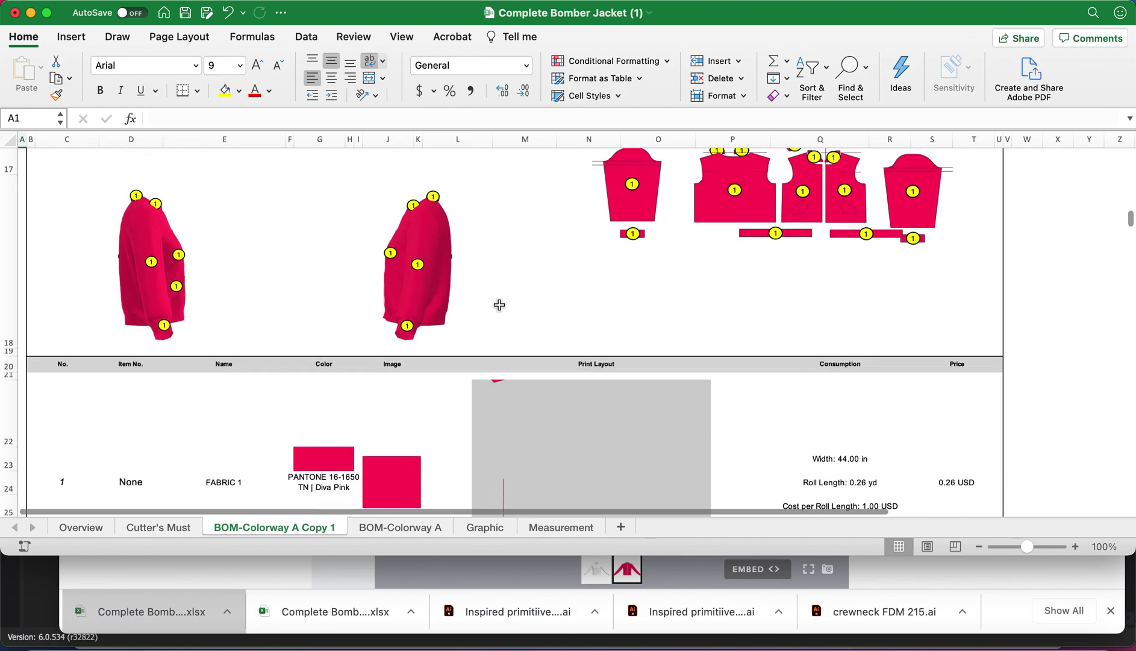
scroll(499, 305, "down", 6)
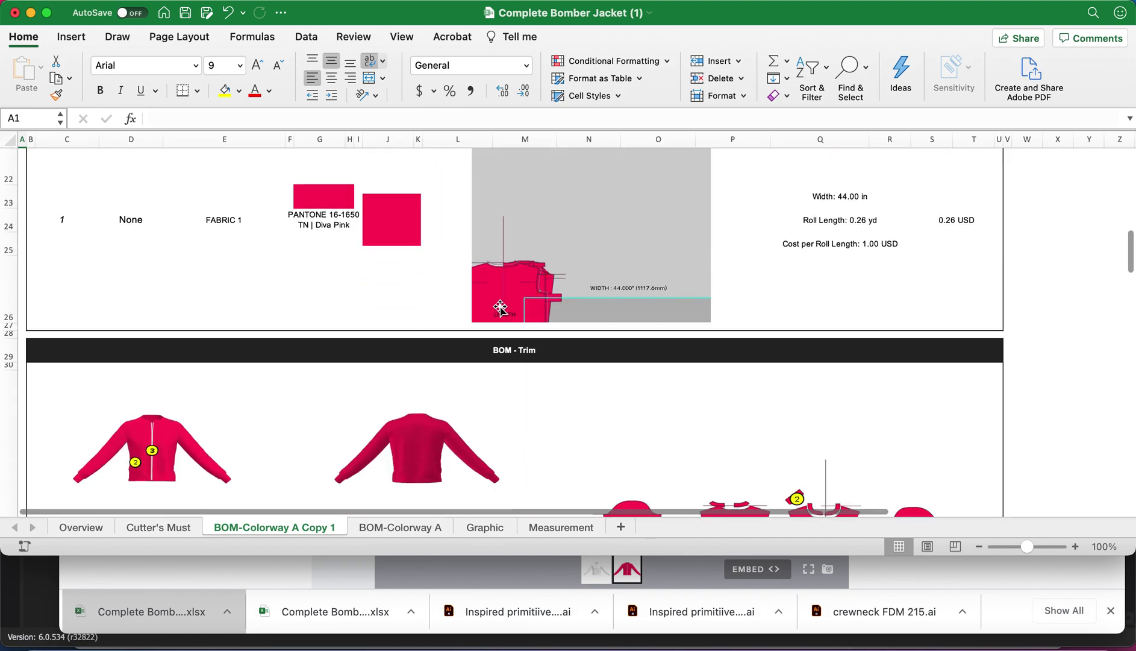
scroll(500, 307, "down", 10)
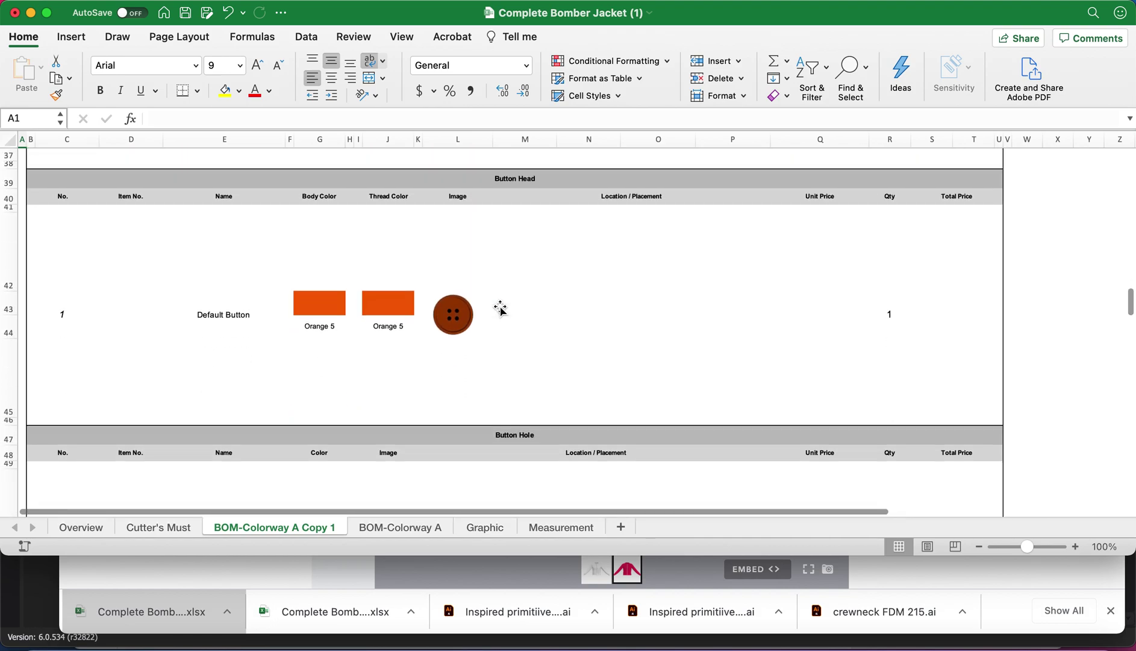
scroll(500, 307, "down", 12)
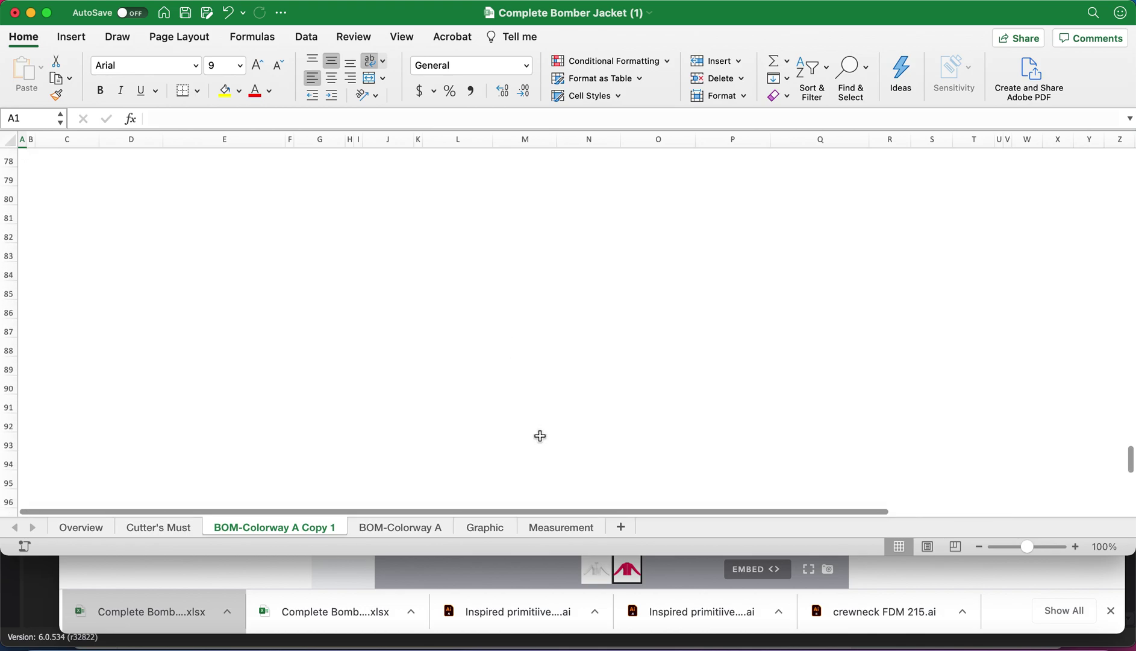
- Scroll through the BOM-Colorway A fabric and trim tables, then move to the Graphic sheet
left_click(397, 528)
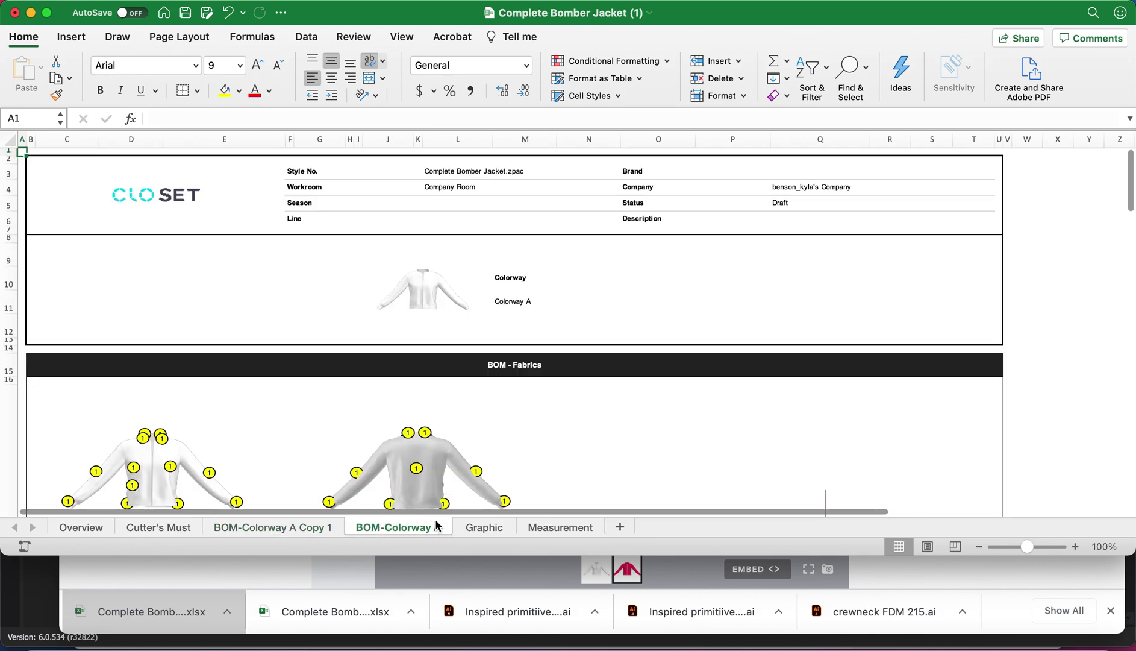
scroll(421, 373, "down", 15)
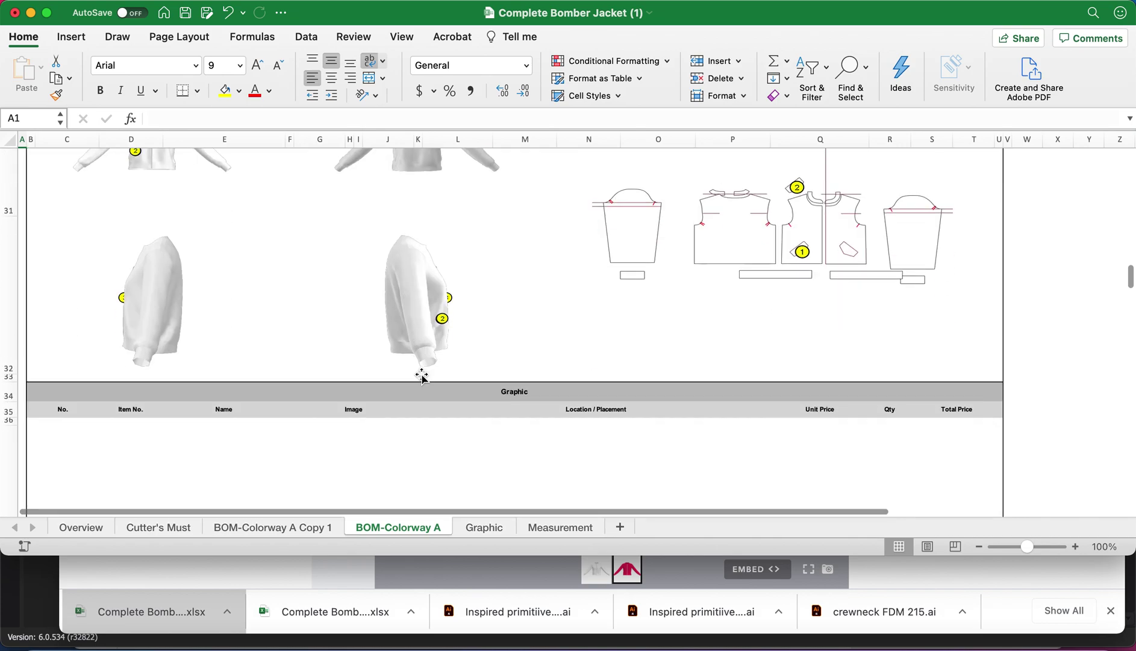
scroll(421, 375, "down", 12)
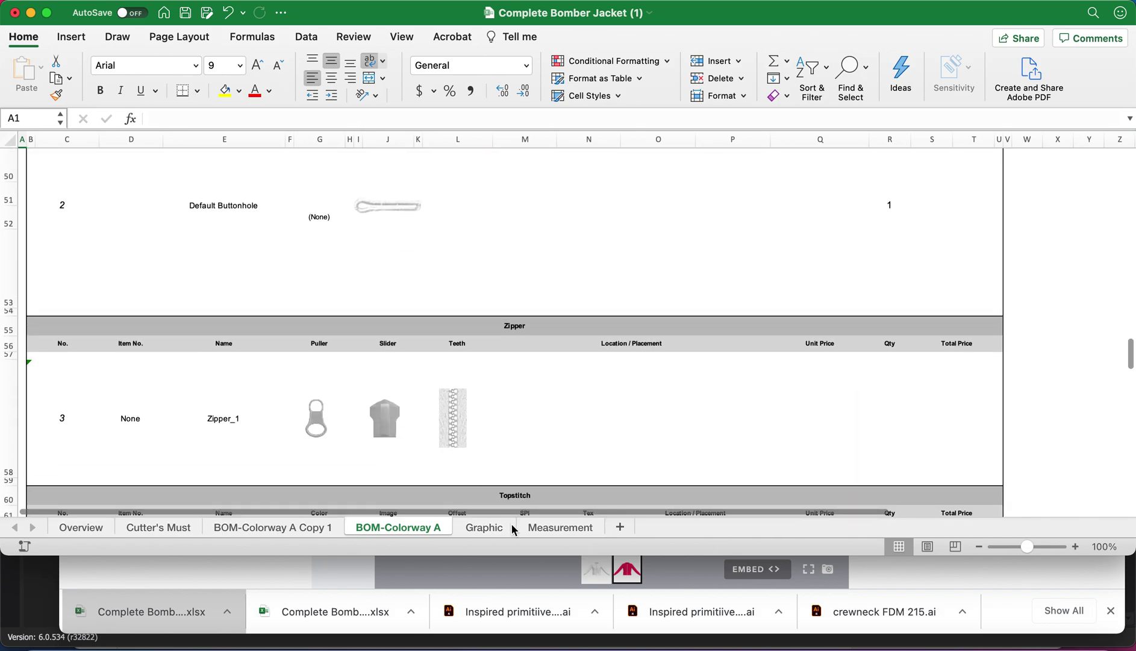
left_click(493, 528)
scroll(489, 362, "down", 10)
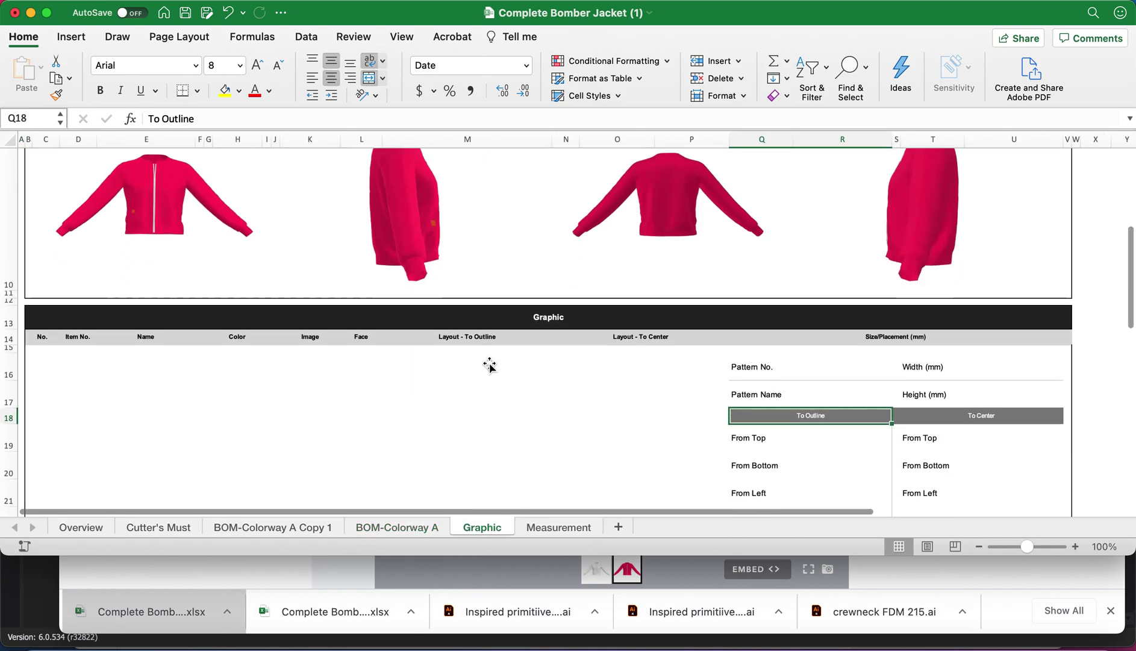
- Browse the Measurement sheet's points of measure, from High Point Shoulder (511.735) to Armhole Drop
left_click(579, 528)
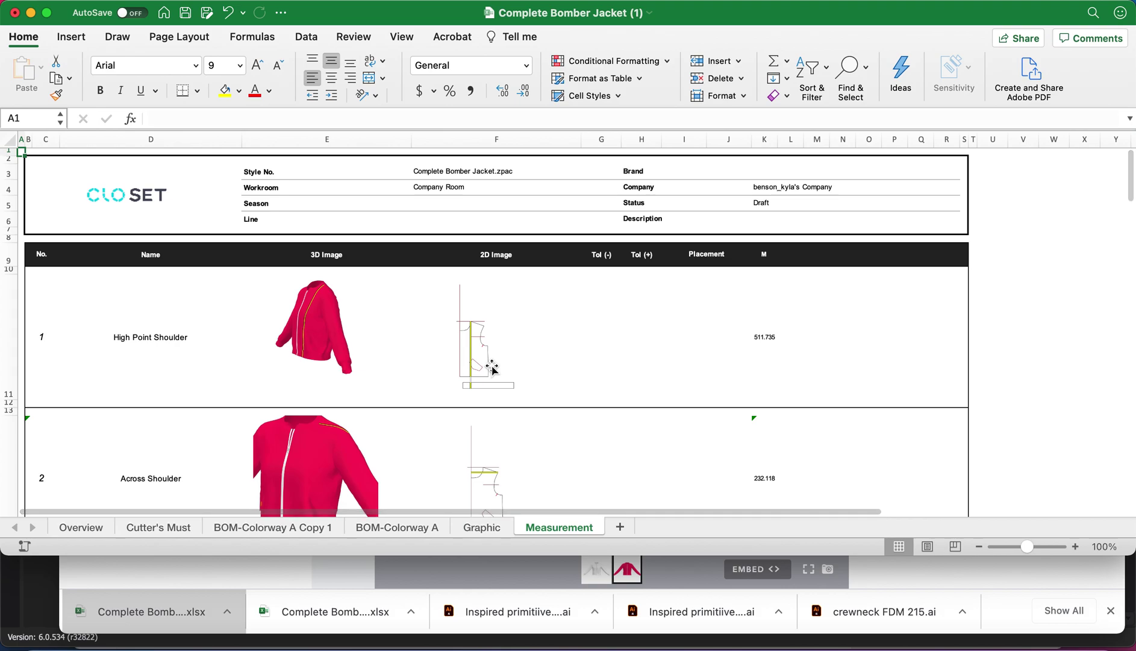
scroll(491, 369, "down", 1)
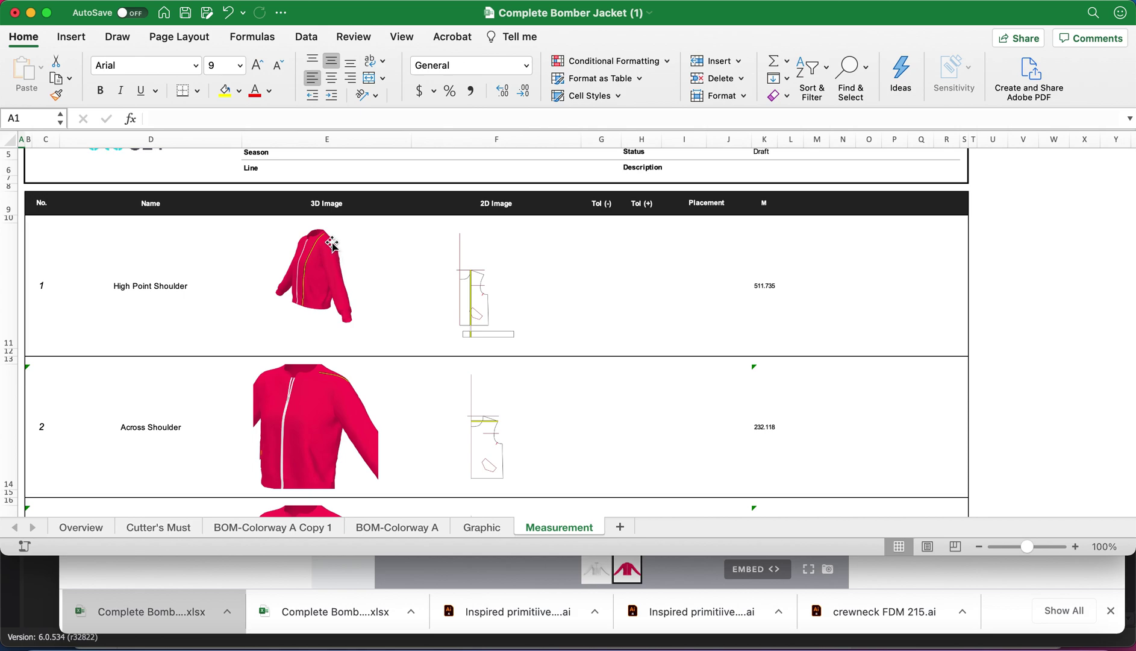
scroll(350, 356, "down", 1)
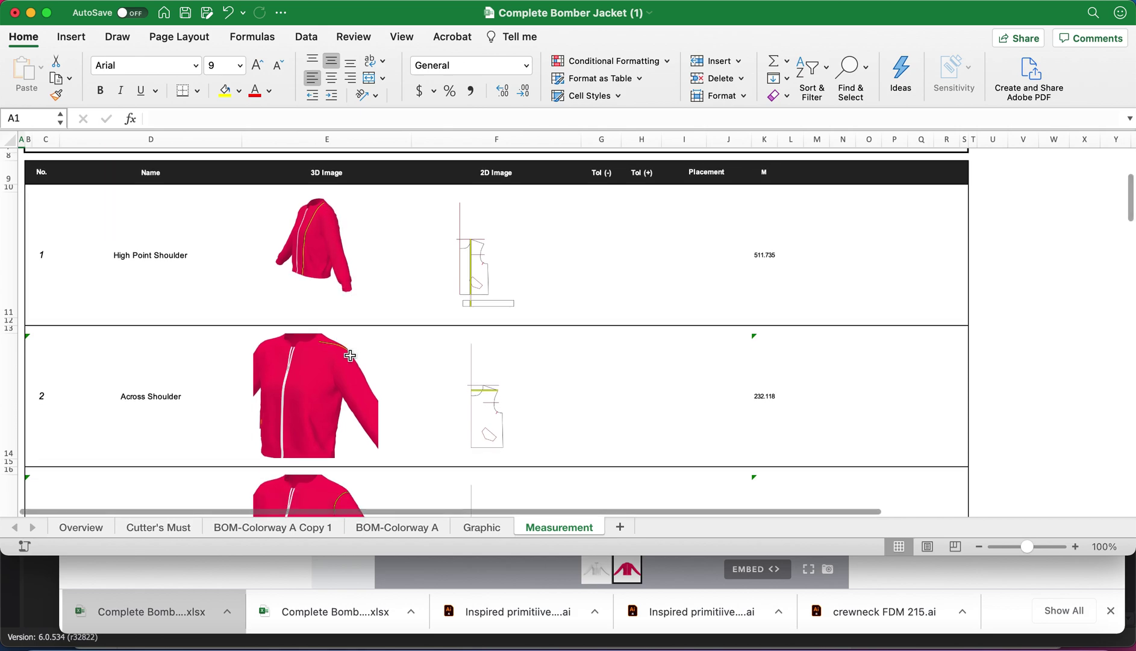
scroll(533, 406, "down", 3)
scroll(370, 418, "down", 1)
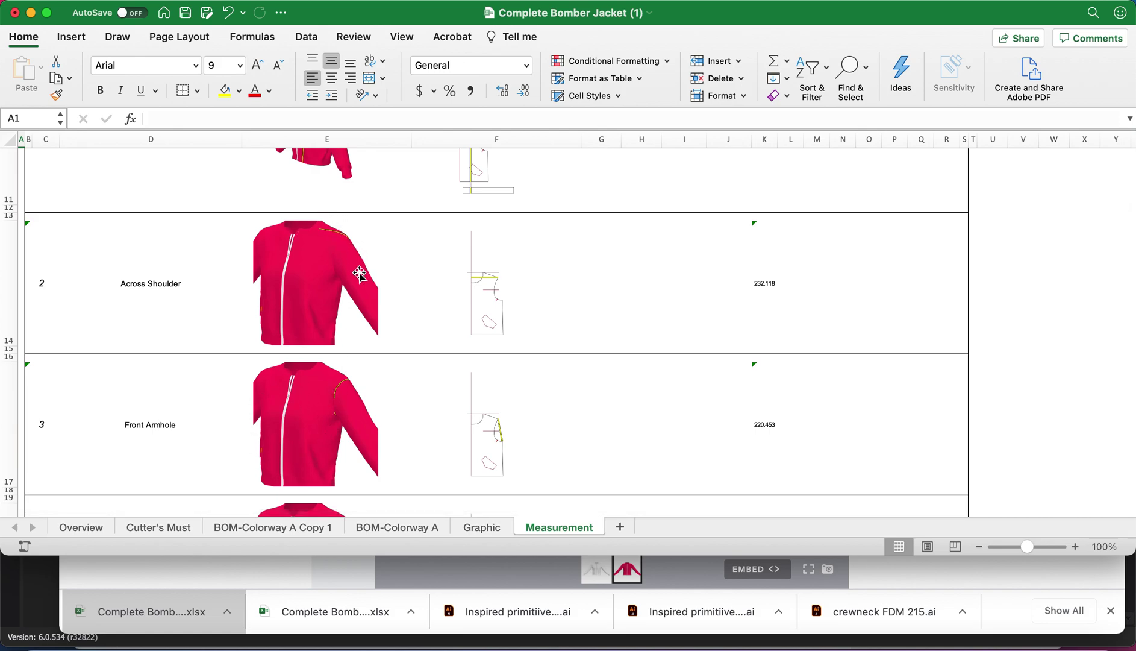
scroll(509, 424, "down", 1)
scroll(508, 426, "down", 2)
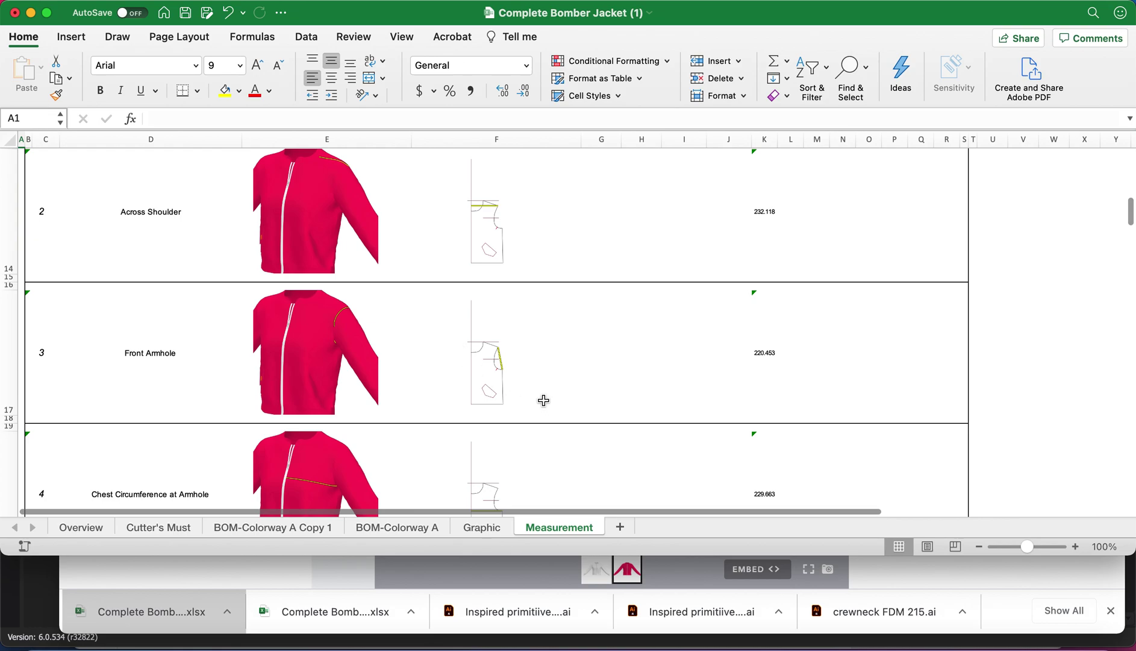
scroll(542, 400, "down", 2)
scroll(538, 334, "down", 2)
scroll(538, 334, "down", 1)
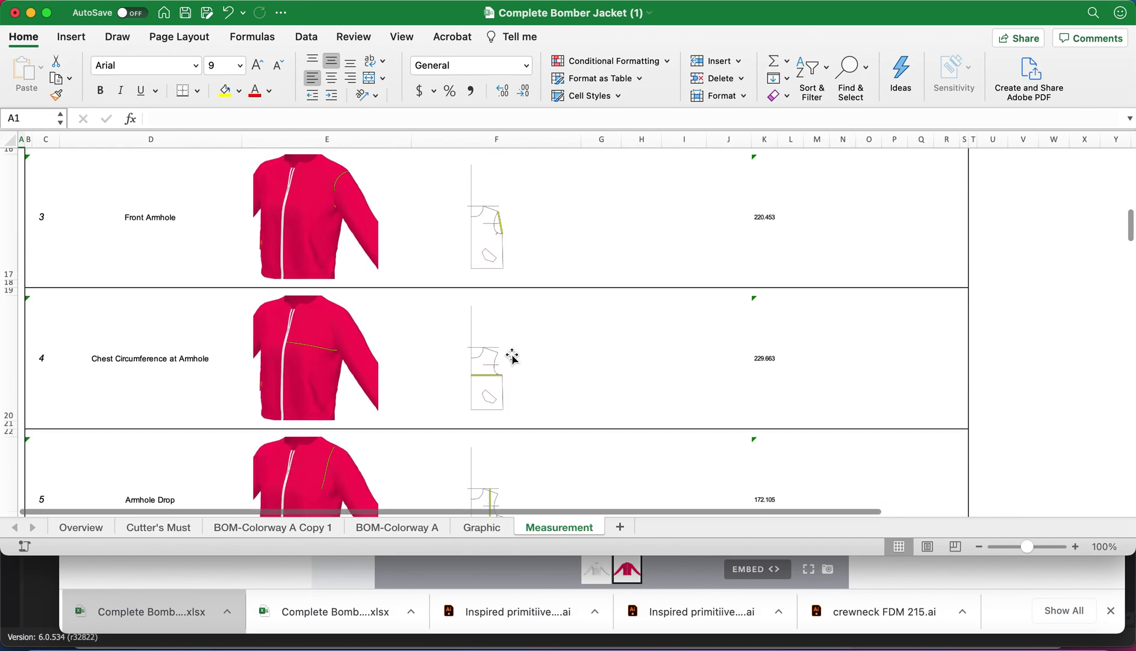
scroll(731, 345, "down", 2)
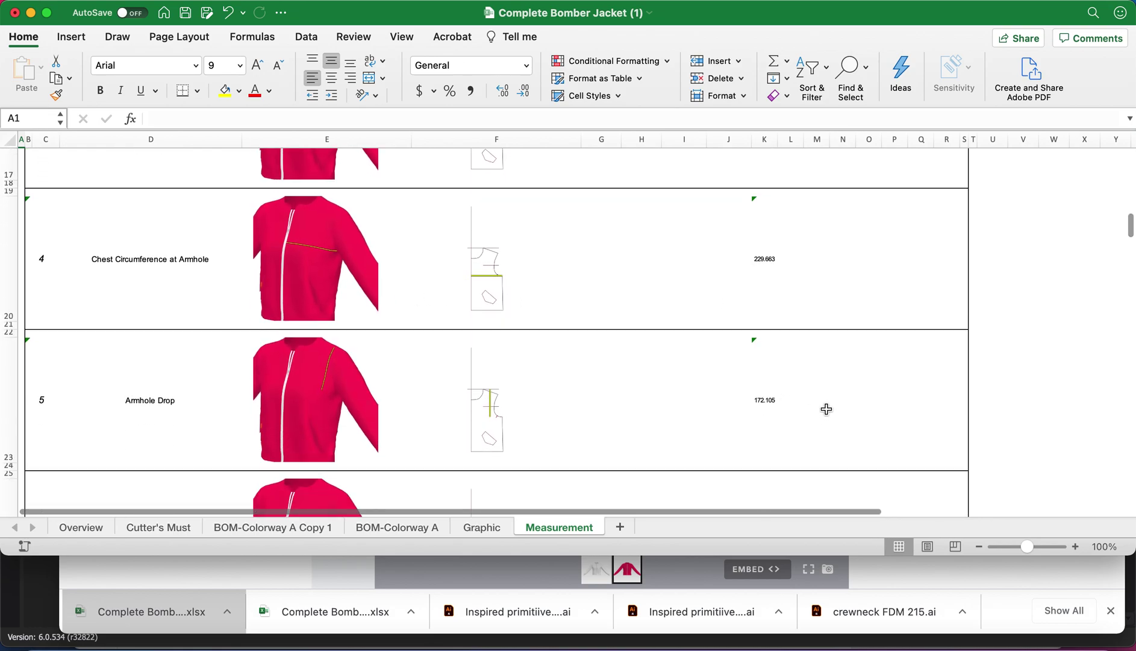
scroll(822, 403, "up", 10)
- Re-enter the High Point Shoulder value in K11 so 511.735 becomes the date May 25, 1901
left_click(754, 346)
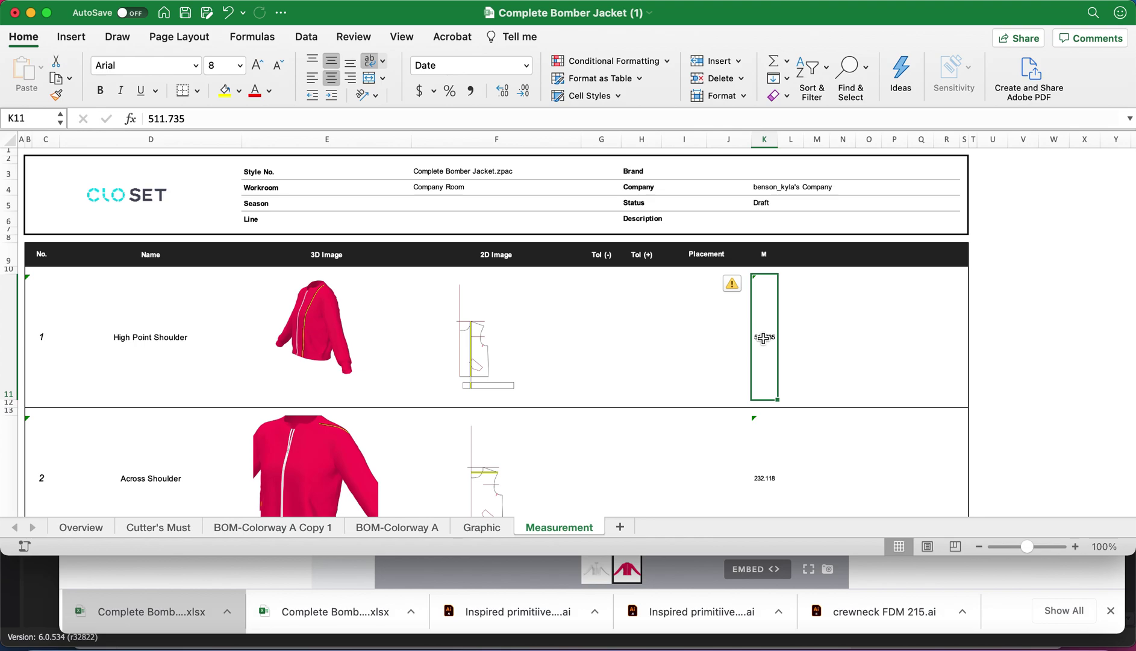
double_click(763, 338)
key("Return")
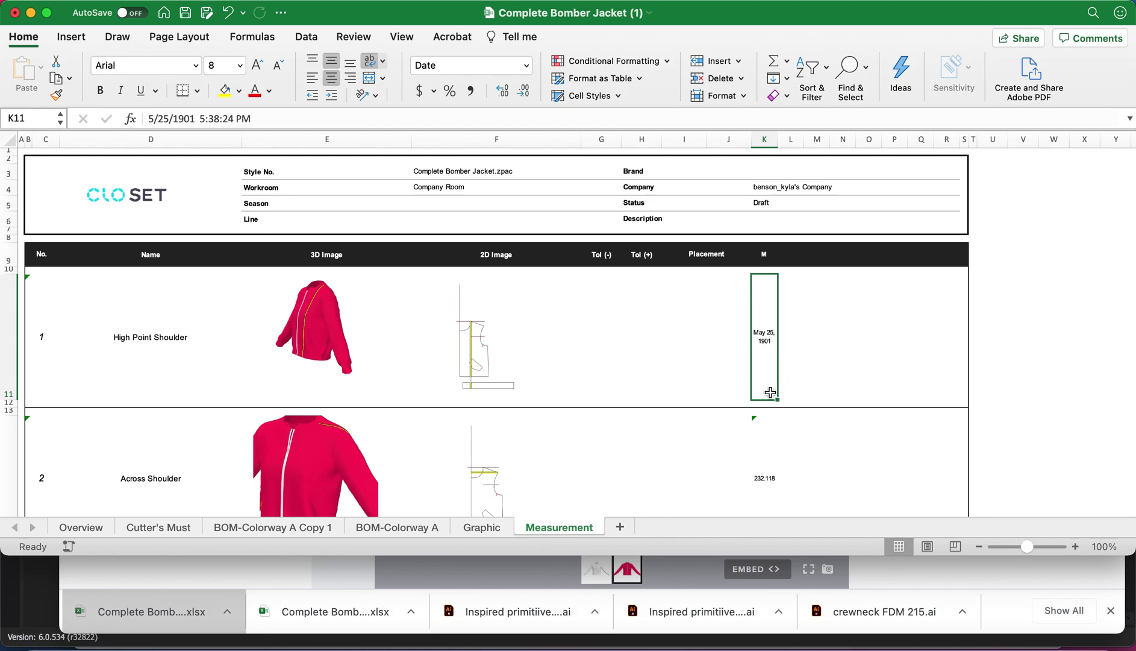
- Check cell K11 and select the whole measurement column K
left_click(813, 384)
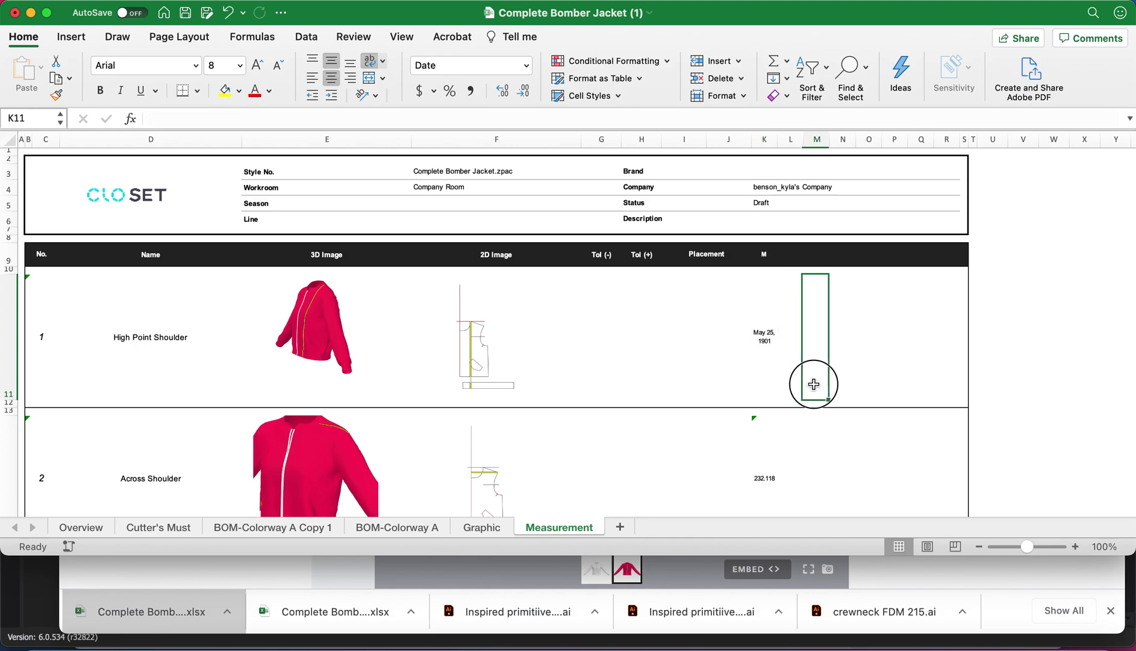
left_click(765, 330)
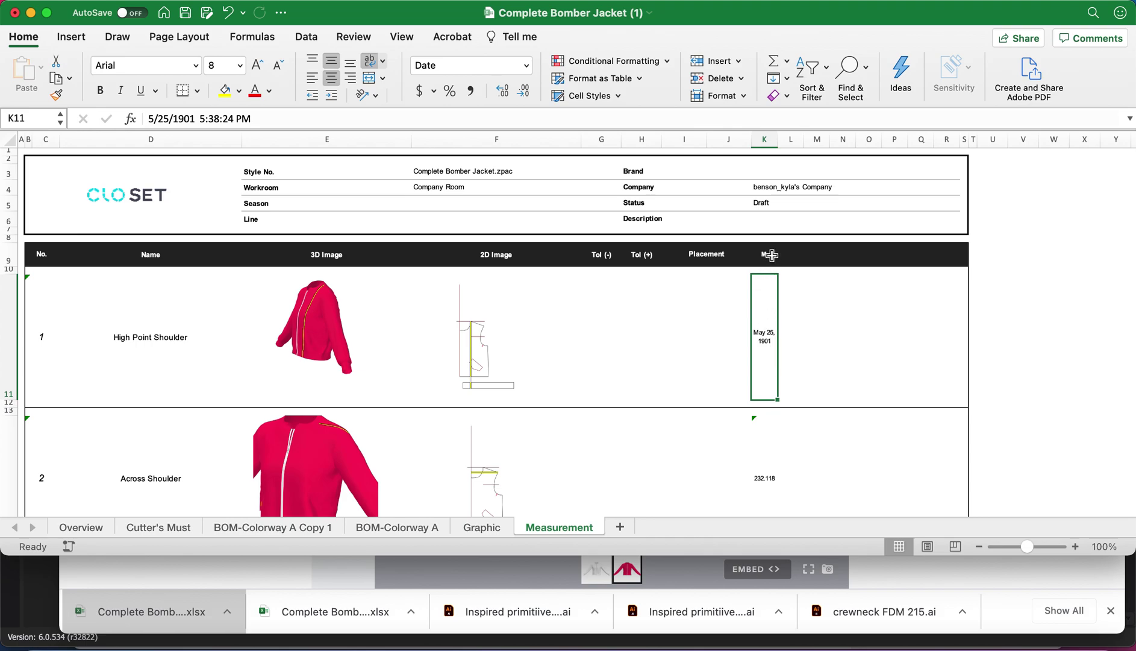
left_click(767, 139)
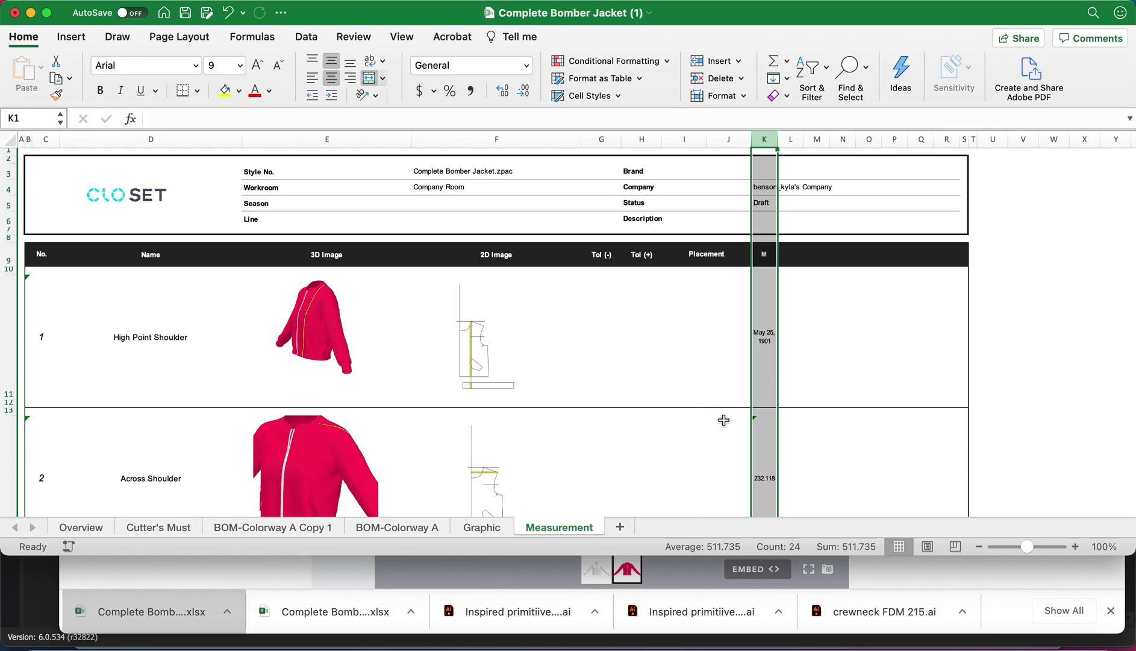
scroll(781, 372, "down", 10)
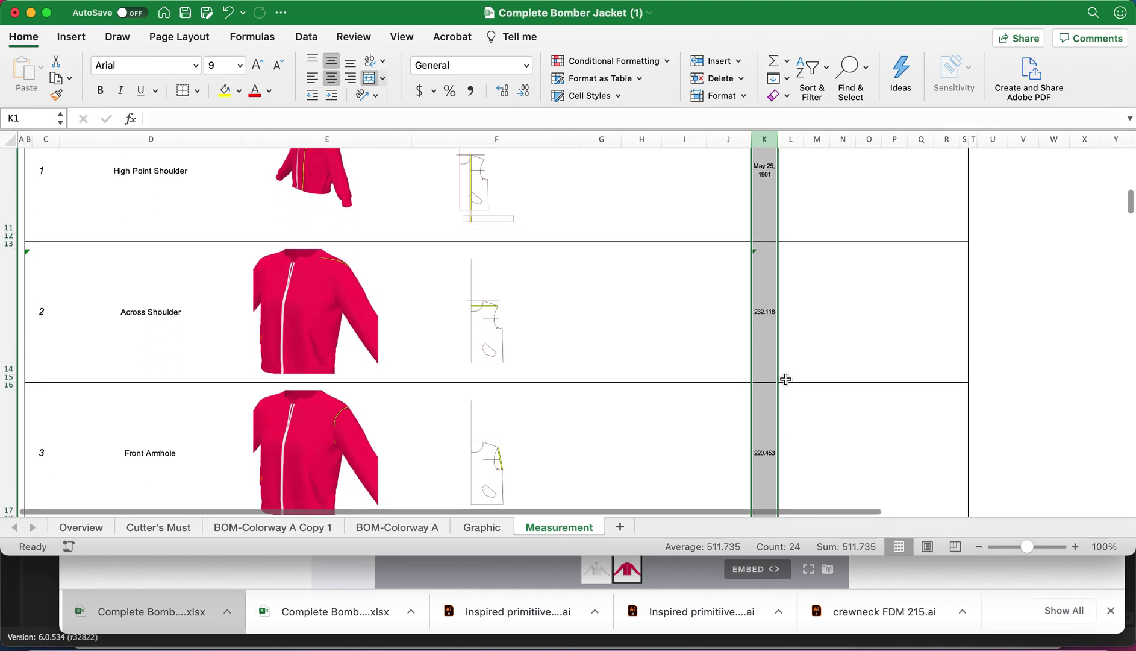
scroll(786, 378, "down", 5)
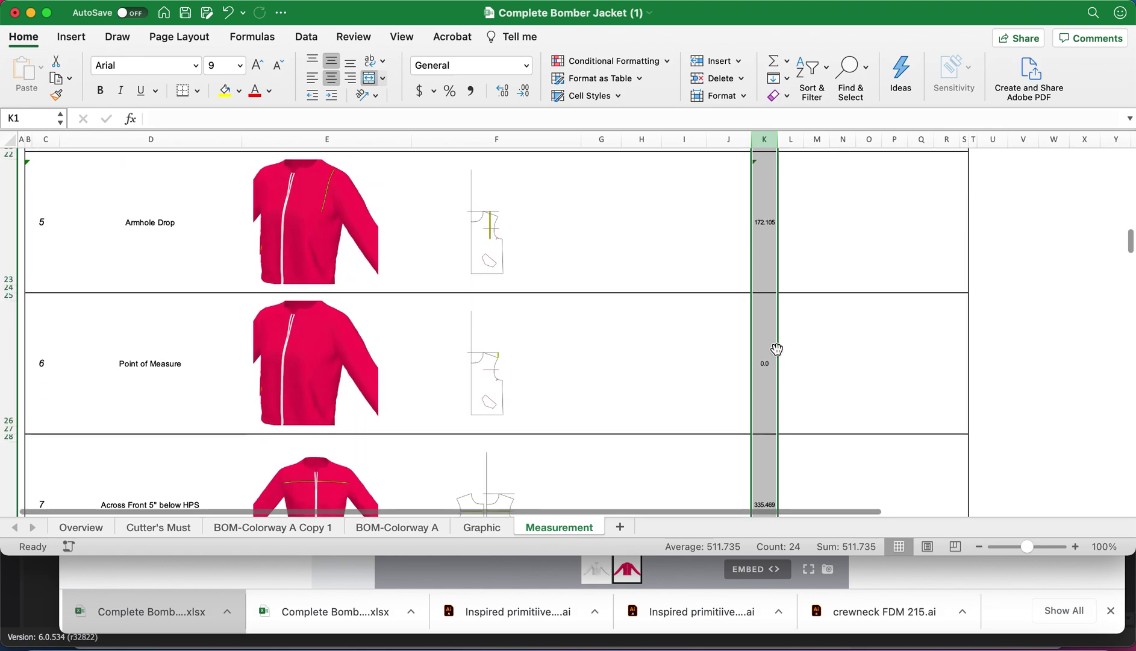
scroll(775, 351, "up", 15)
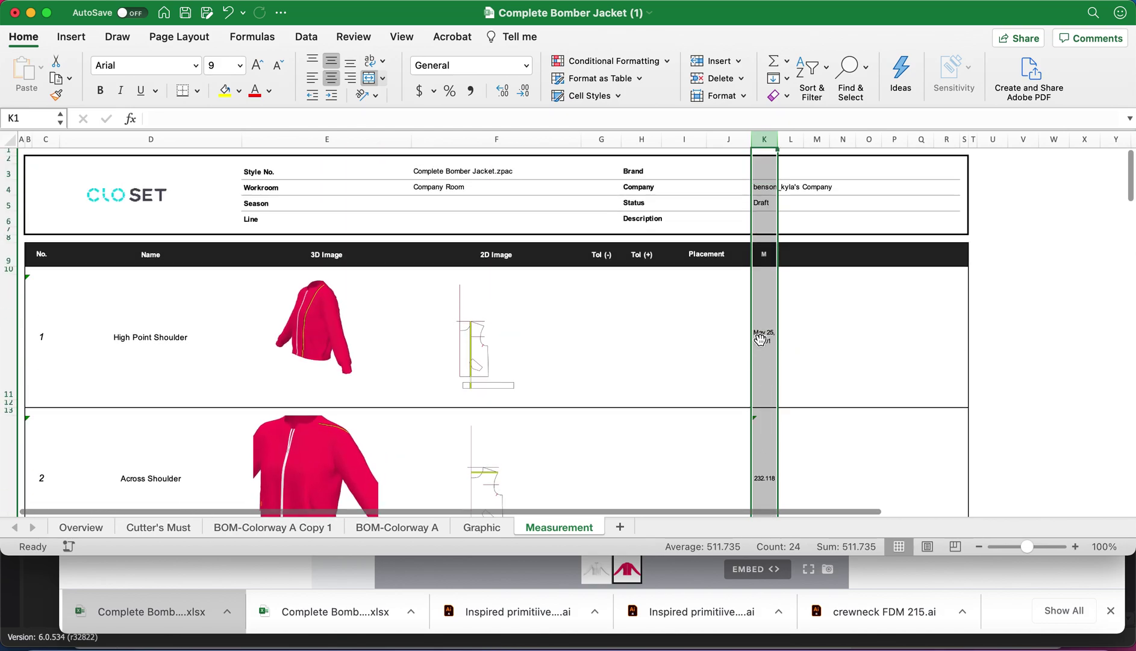
left_click(817, 372)
left_click(778, 364)
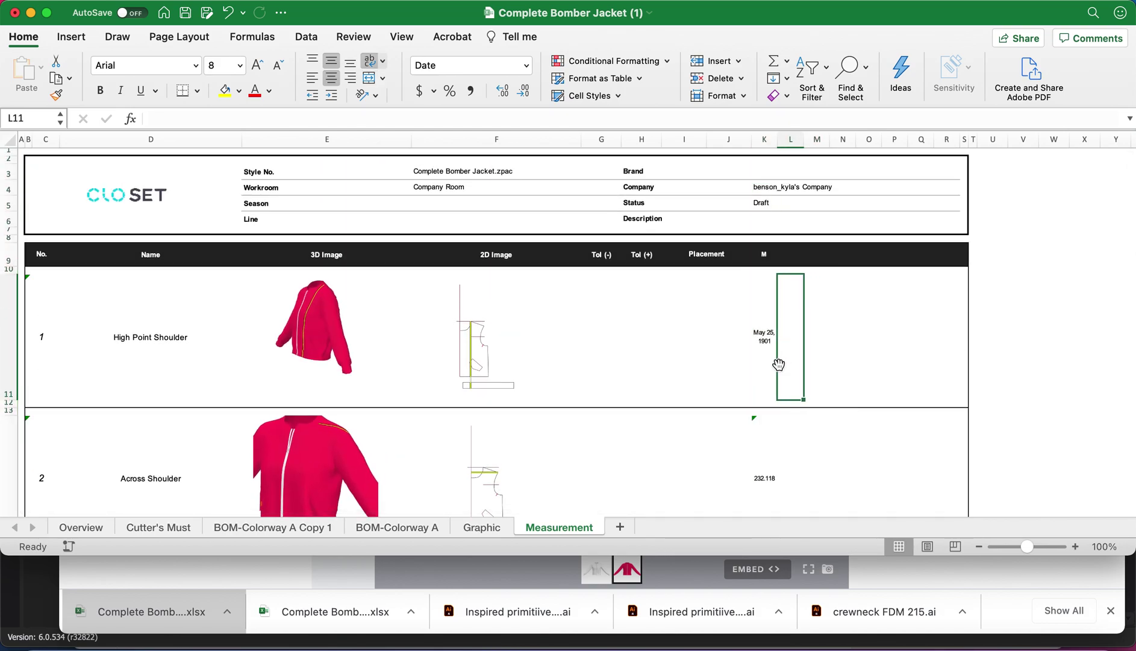
left_click(760, 365)
left_click(762, 480)
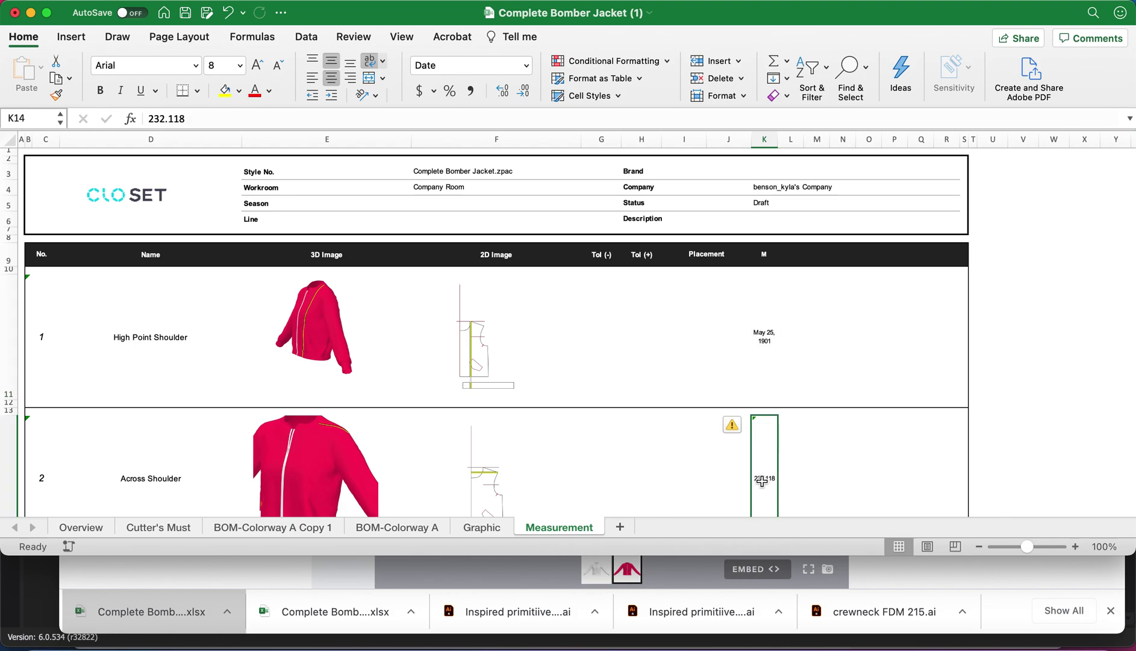
scroll(762, 480, "down", 5)
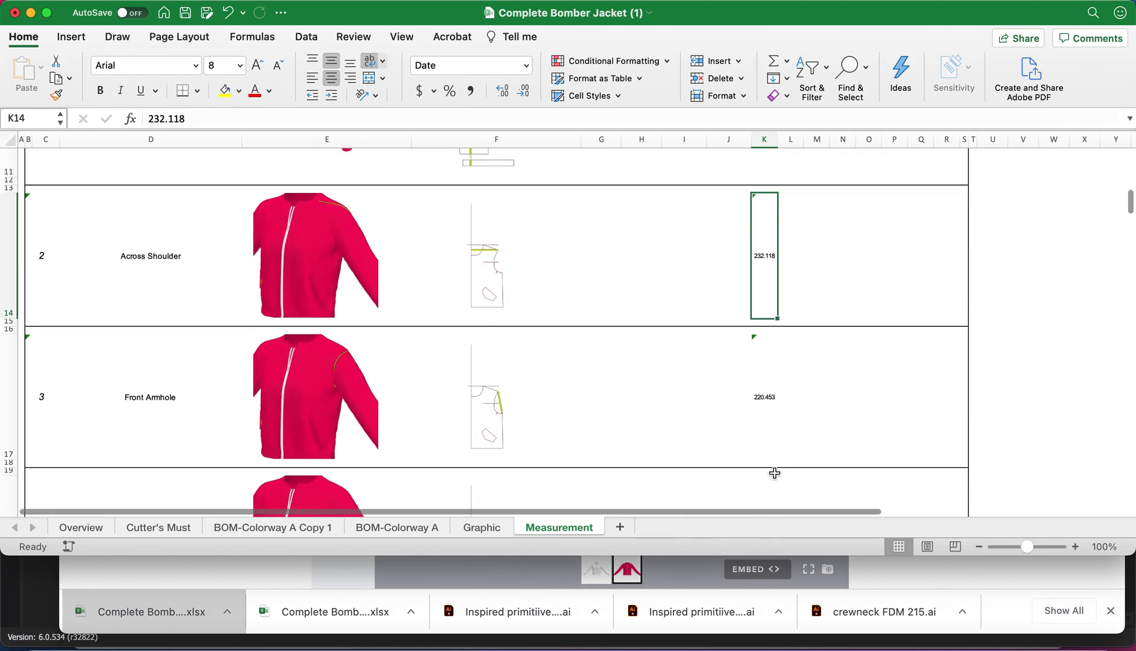
scroll(775, 473, "down", 2)
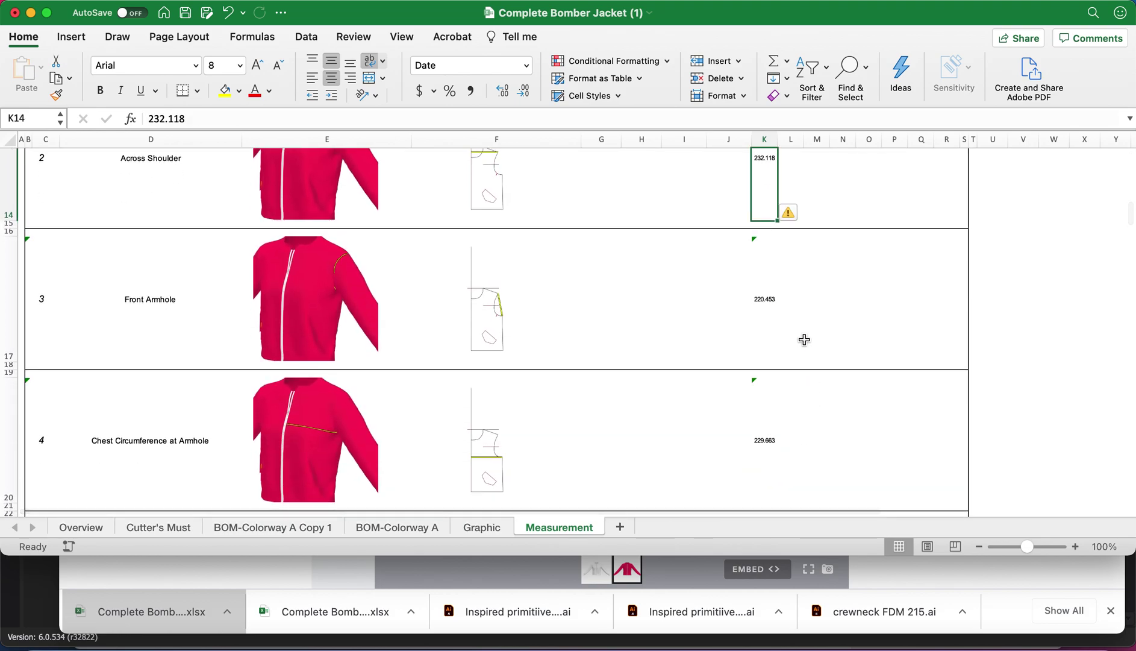
scroll(762, 304, "up", 7)
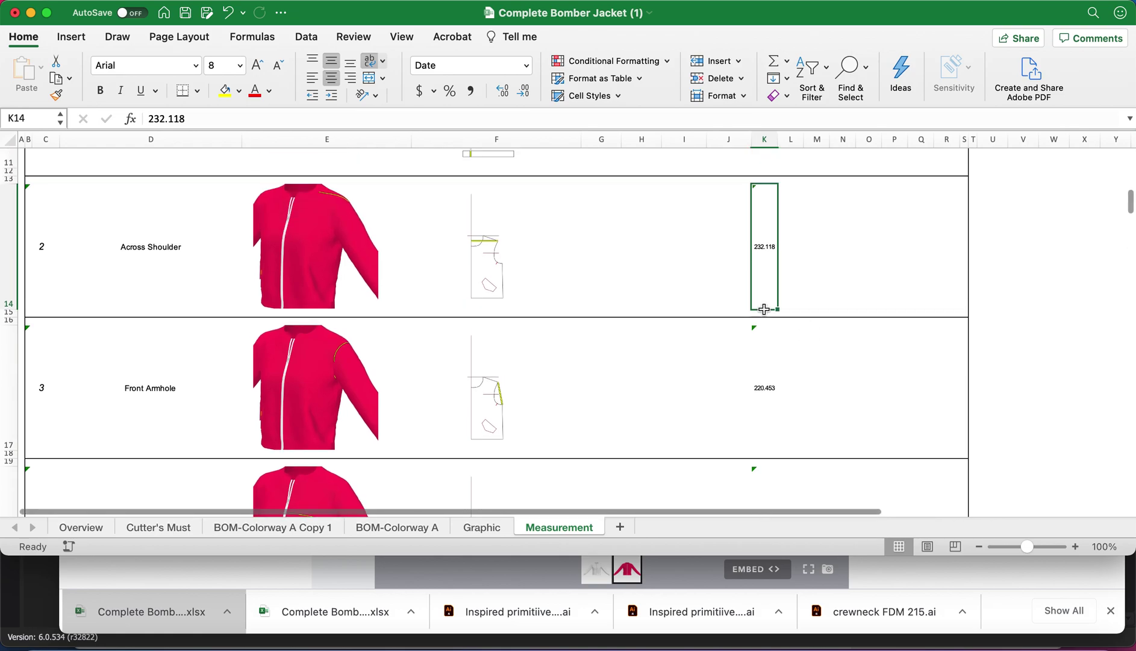